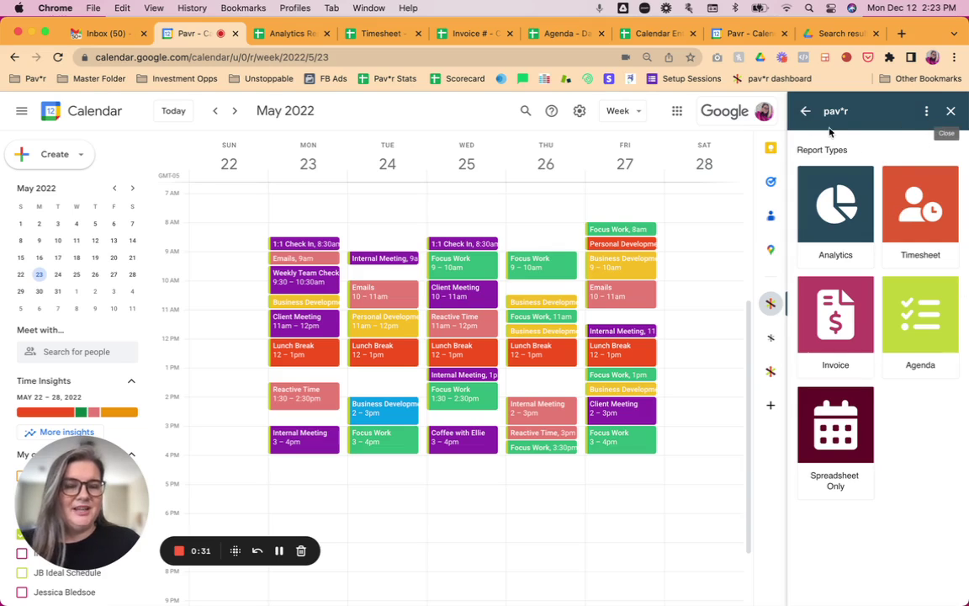
Leave the last report's summary and start another report so the report types are offered
left_click(805, 112)
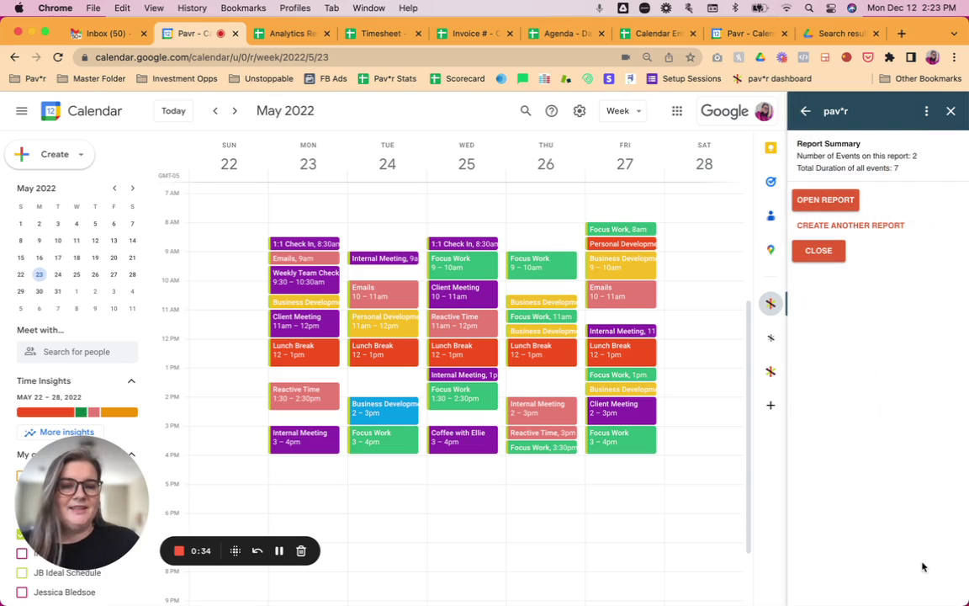
left_click(853, 226)
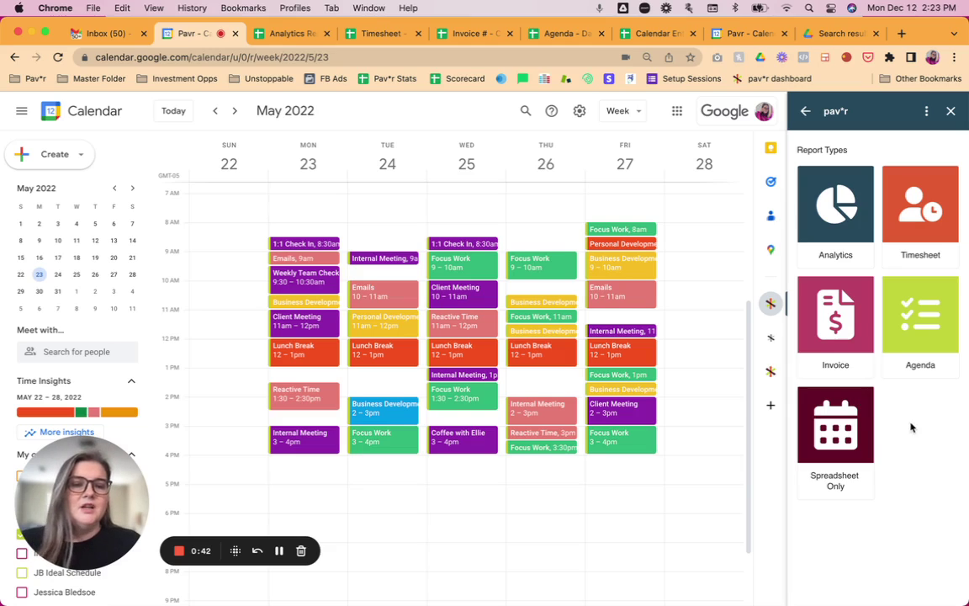
Choose the Analytics report, show recent reports, and include the Demo Calendar for 05/23–05/27/2022
left_click(816, 229)
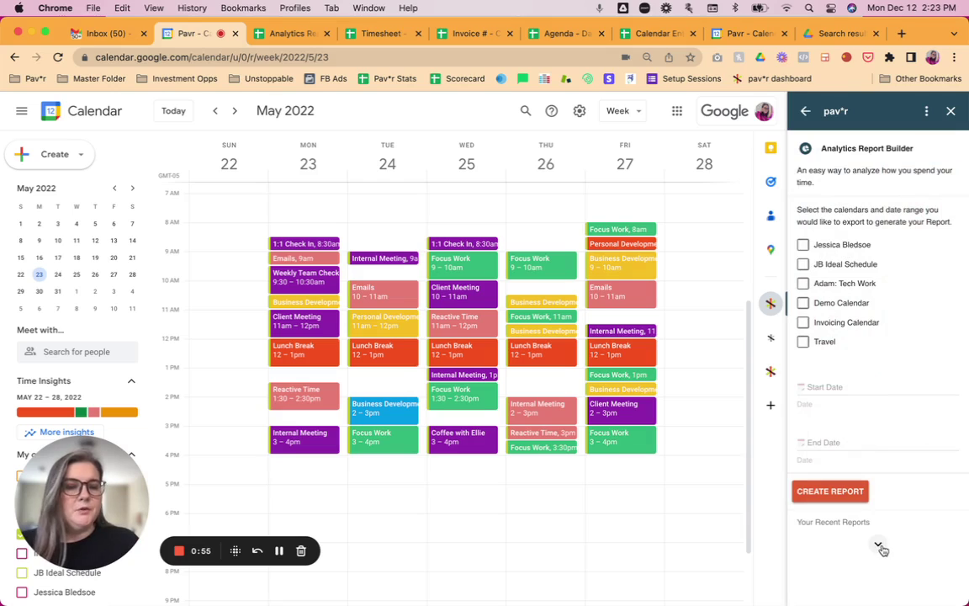
left_click(877, 544)
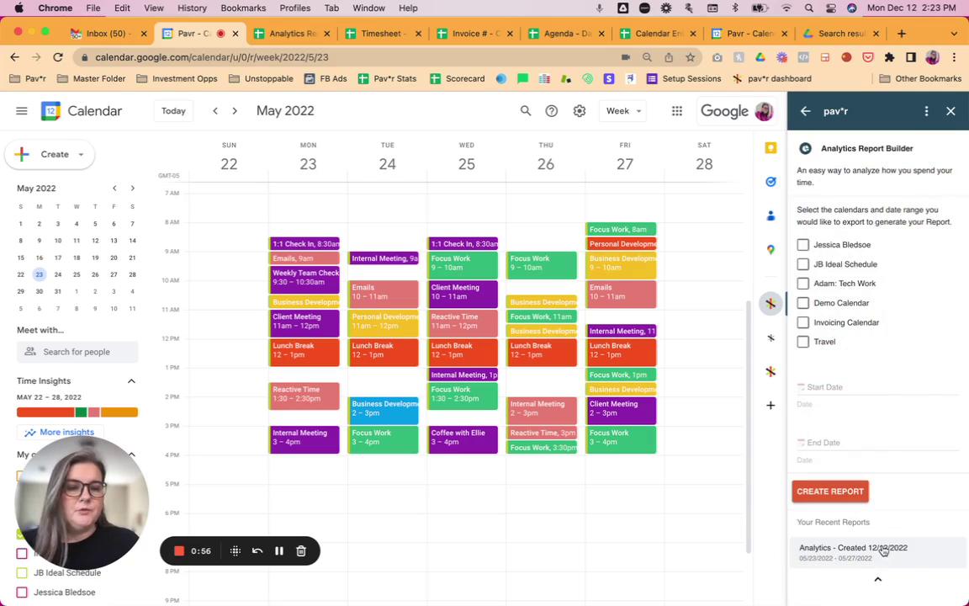
left_click(803, 244)
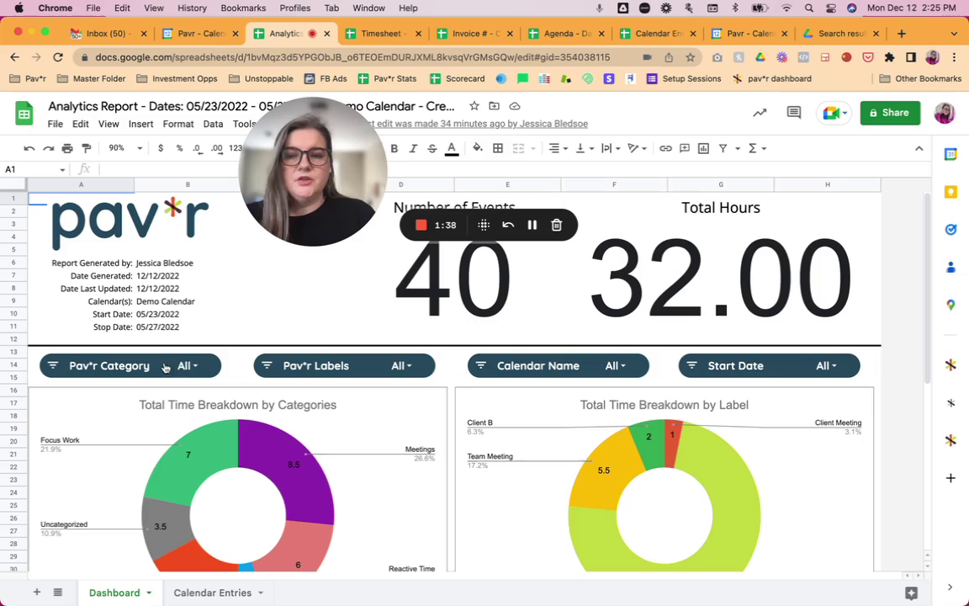
left_click(186, 366)
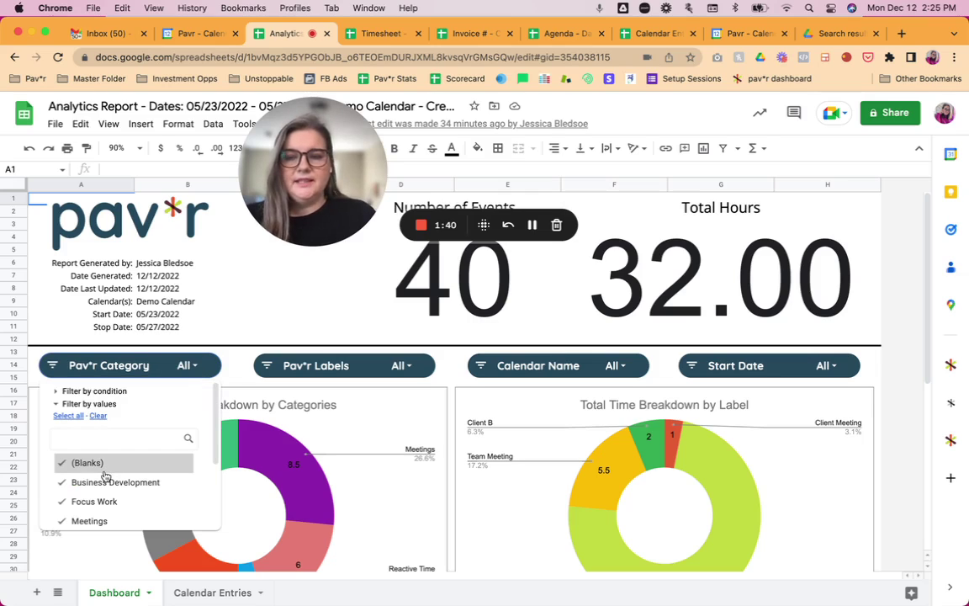
scroll(105, 471, "down", 1)
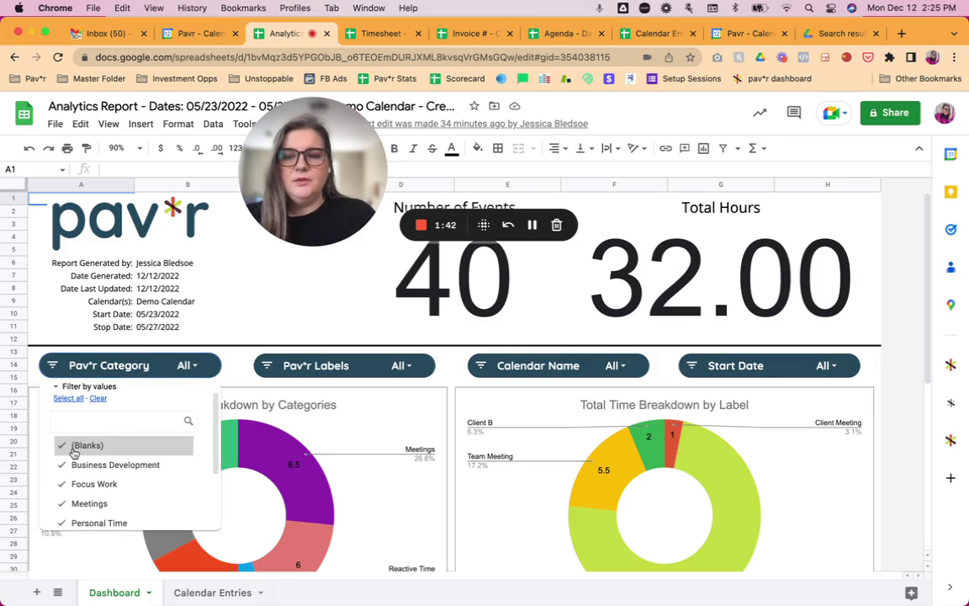
left_click(99, 398)
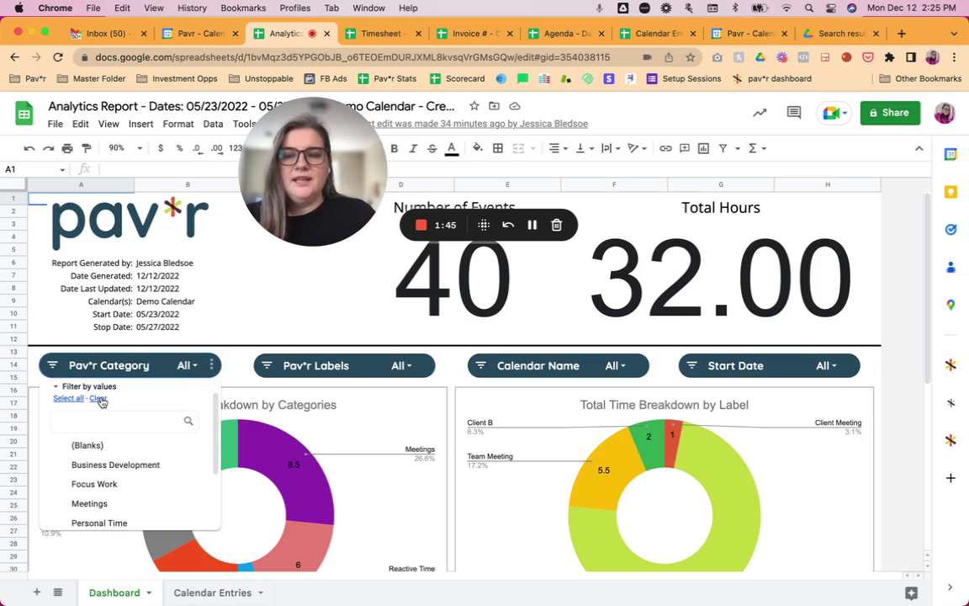
left_click(99, 469)
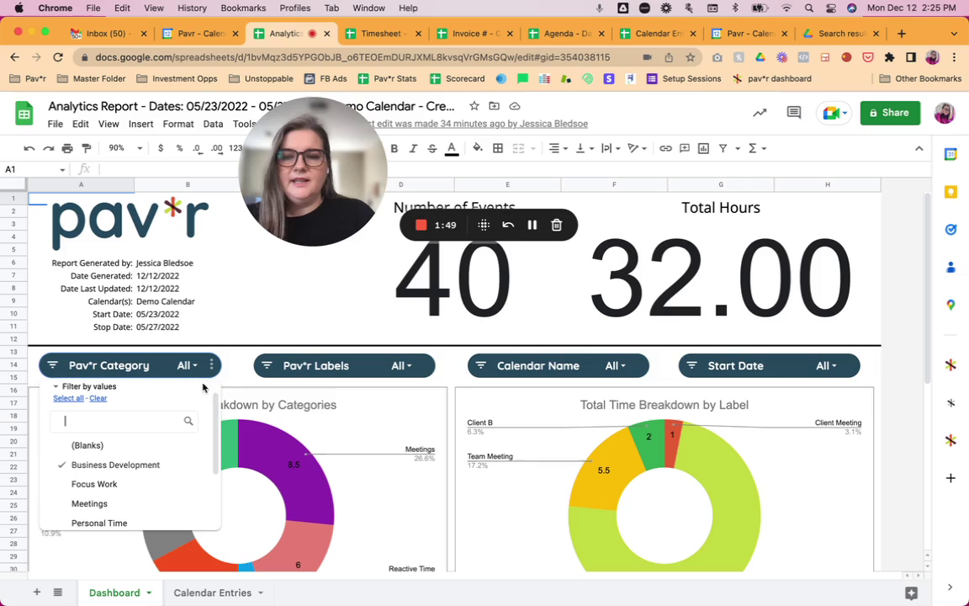
scroll(185, 467, "down", 3)
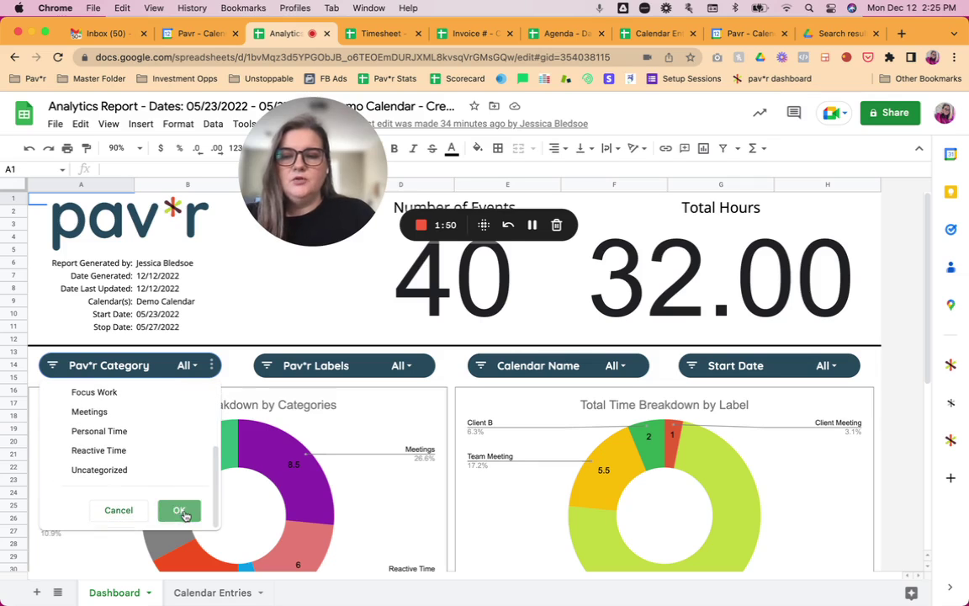
left_click(180, 511)
scroll(242, 476, "down", 2)
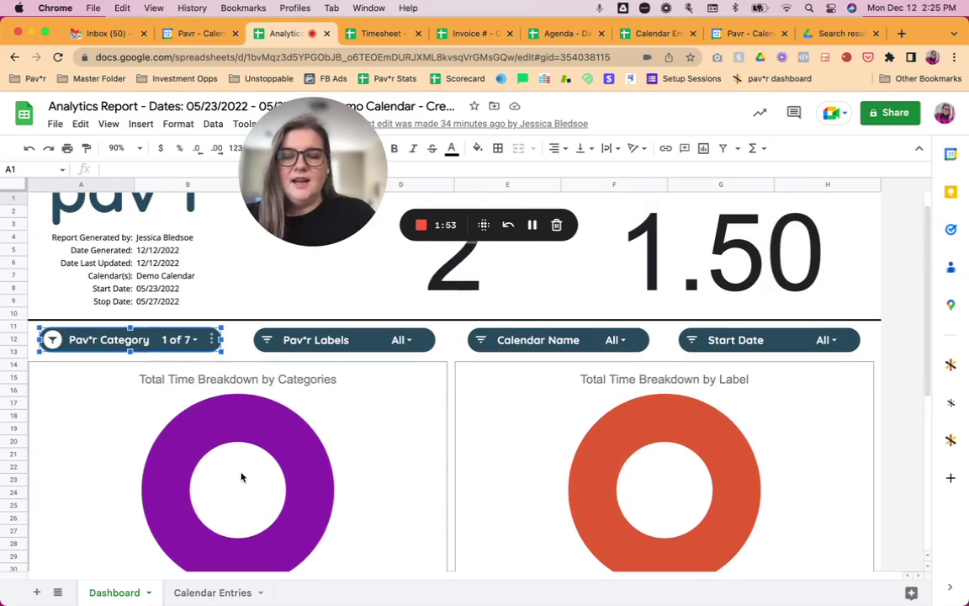
left_click(212, 339)
left_click(175, 349)
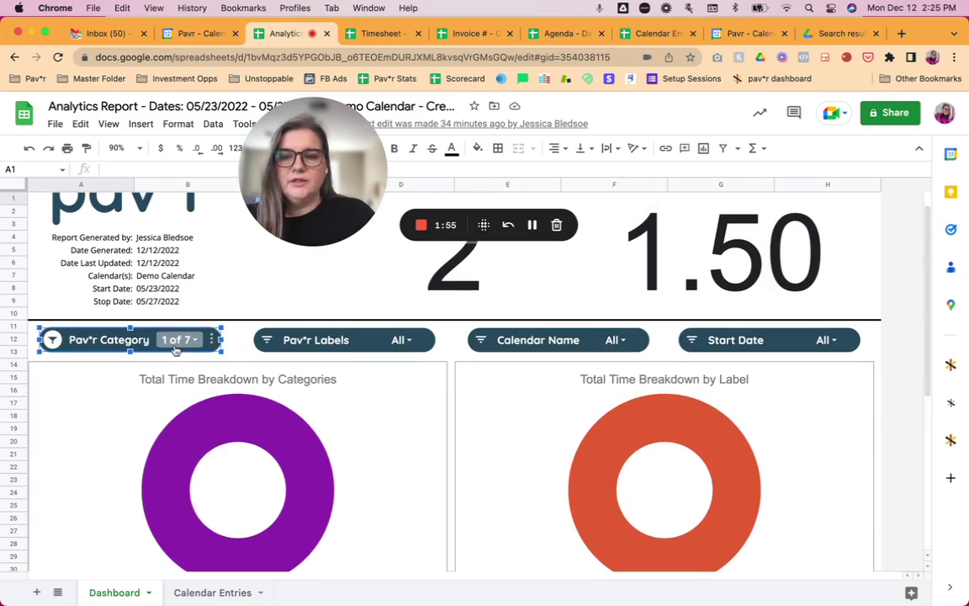
left_click(175, 347)
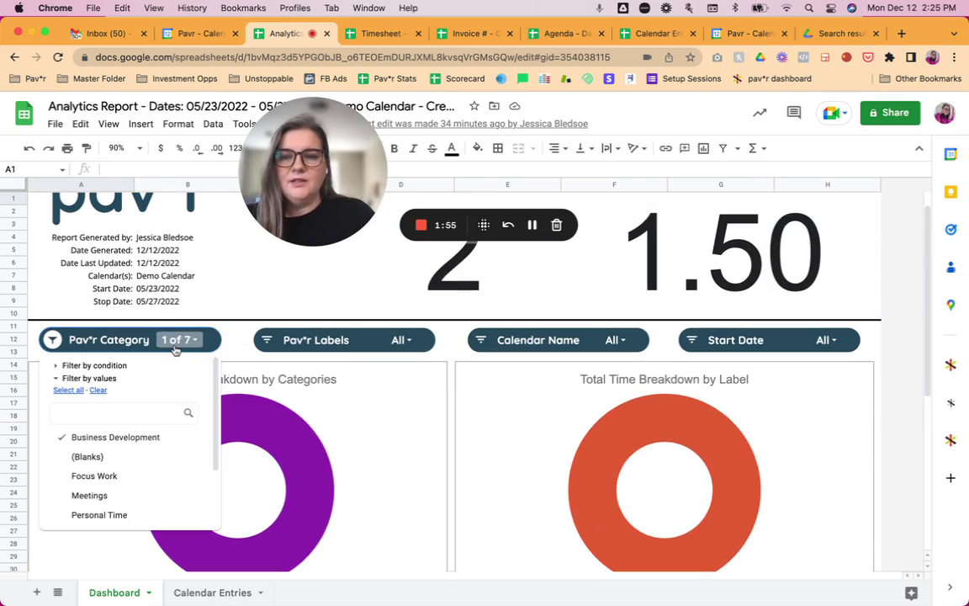
left_click(72, 392)
scroll(155, 461, "down", 3)
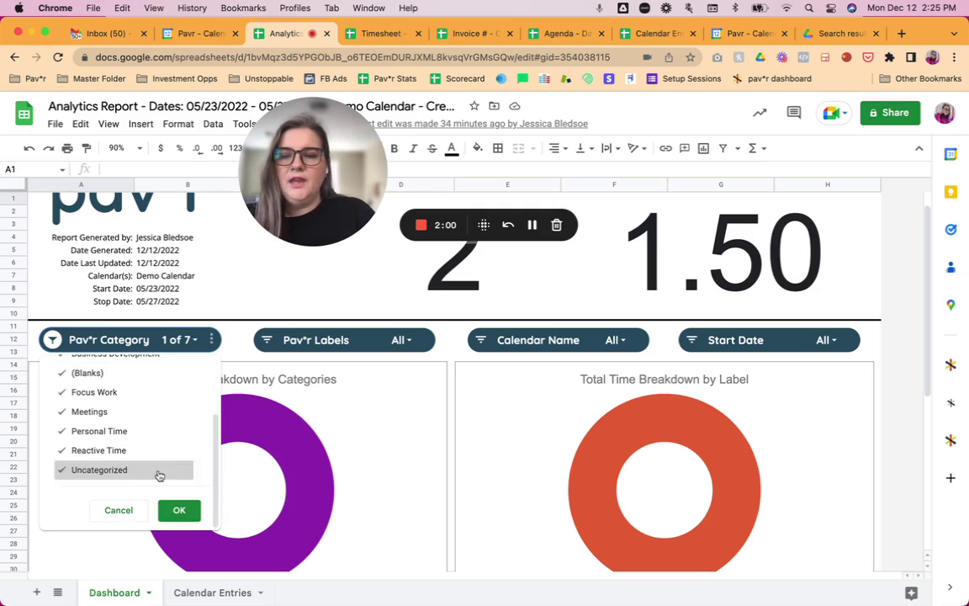
left_click(179, 510)
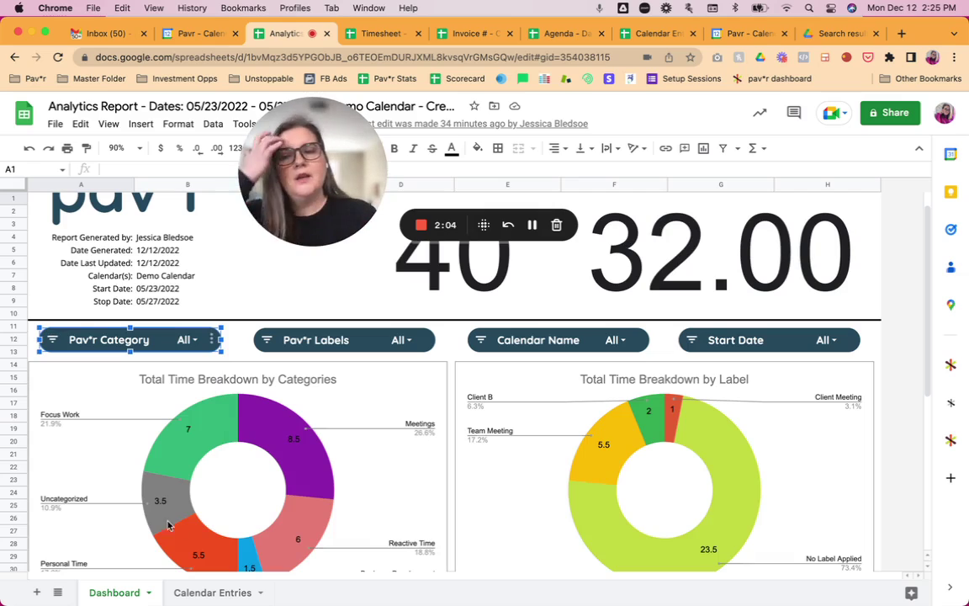
left_click(408, 340)
left_click(411, 339)
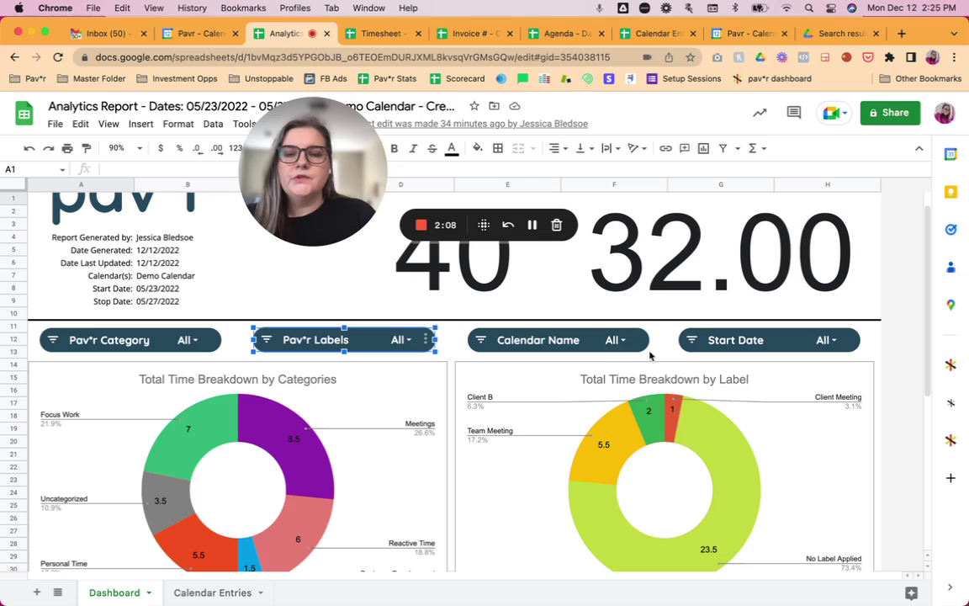
left_click(613, 340)
left_click(615, 345)
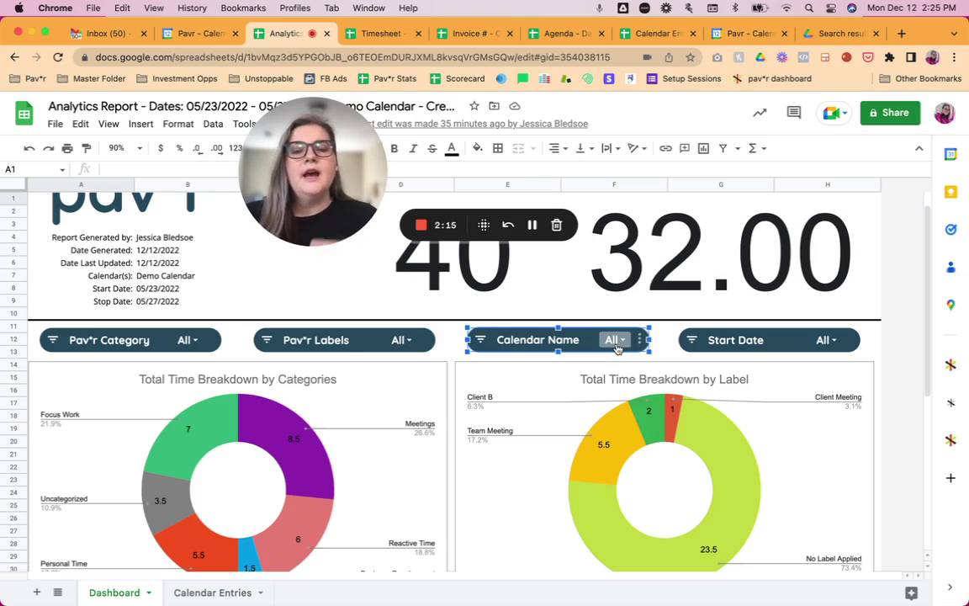
left_click(822, 340)
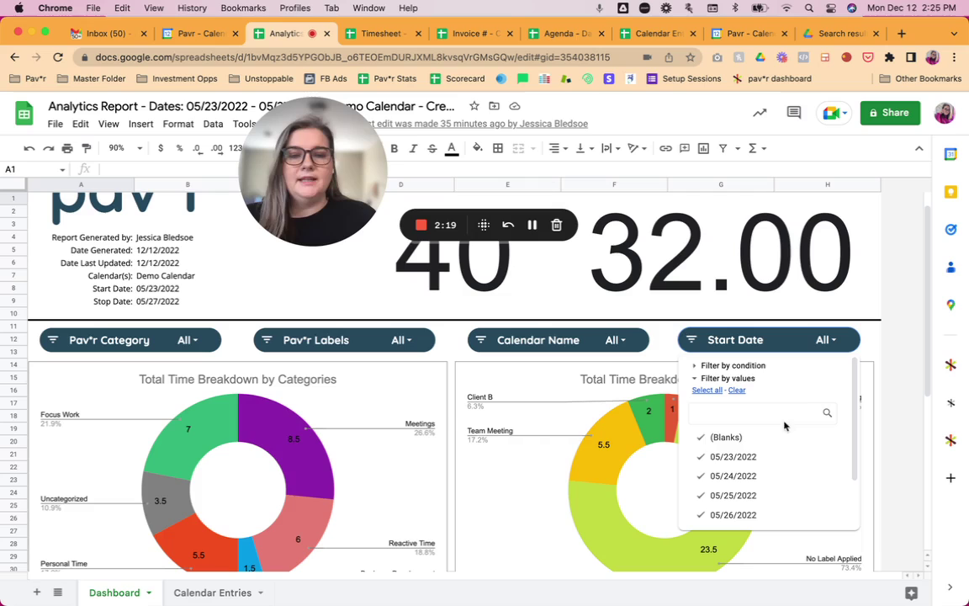
scroll(727, 467, "down", 2)
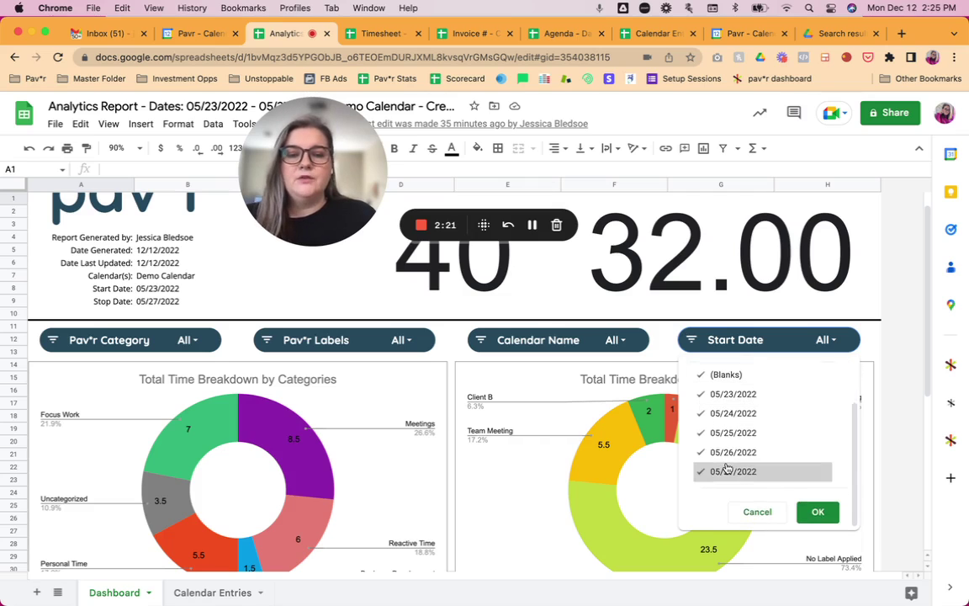
scroll(725, 469, "up", 1)
left_click(831, 339)
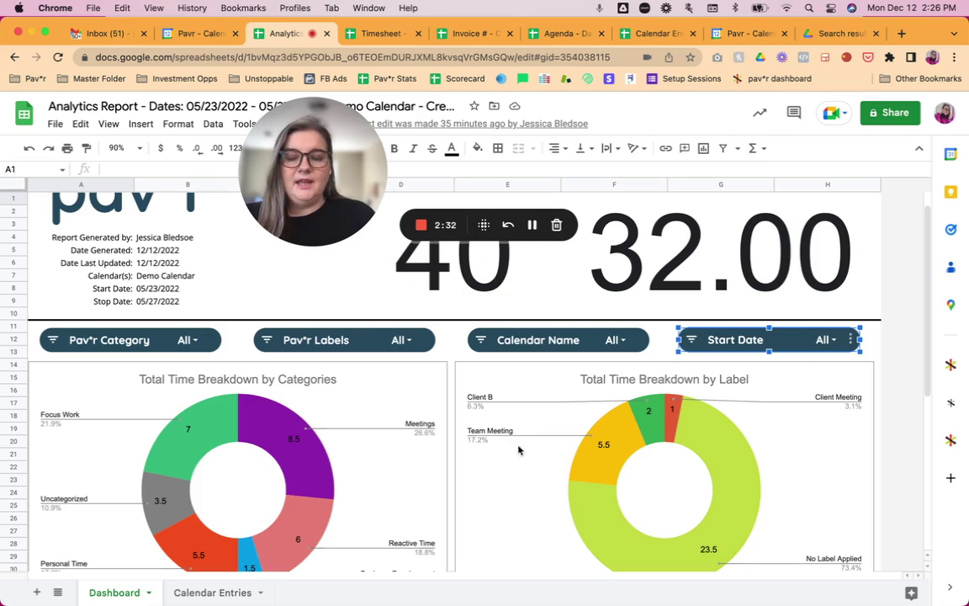
From the Calendar Entries sheet, open the Personal Development event (May 24, 11am–12pm) in Google Calendar
left_click(215, 592)
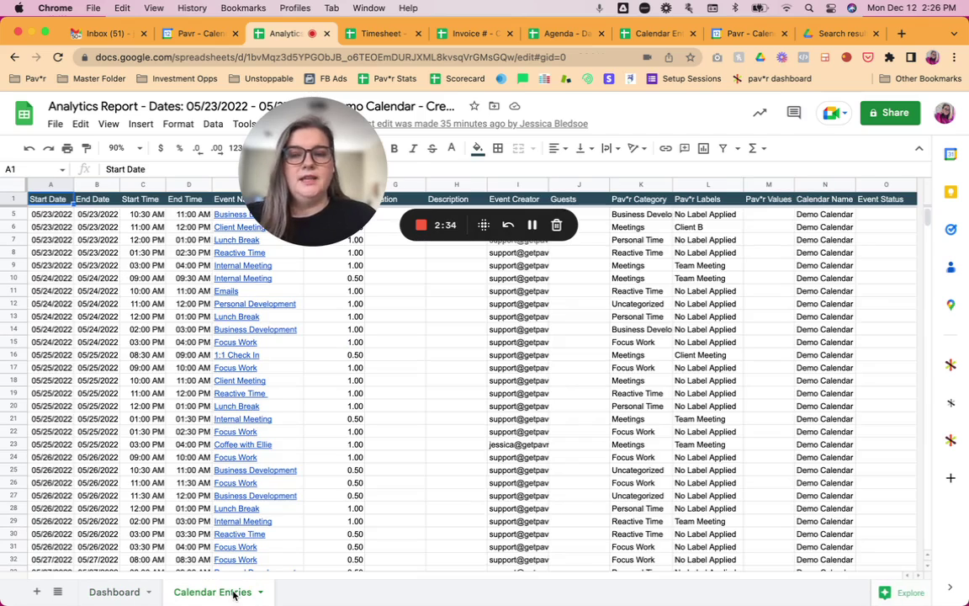
left_click_drag(286, 223, 536, 145)
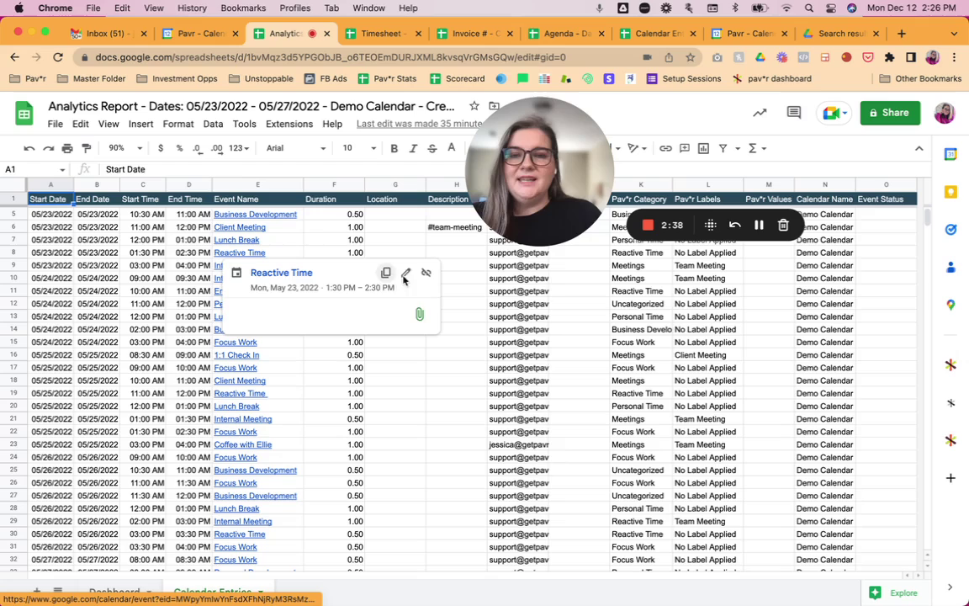
left_click(245, 228)
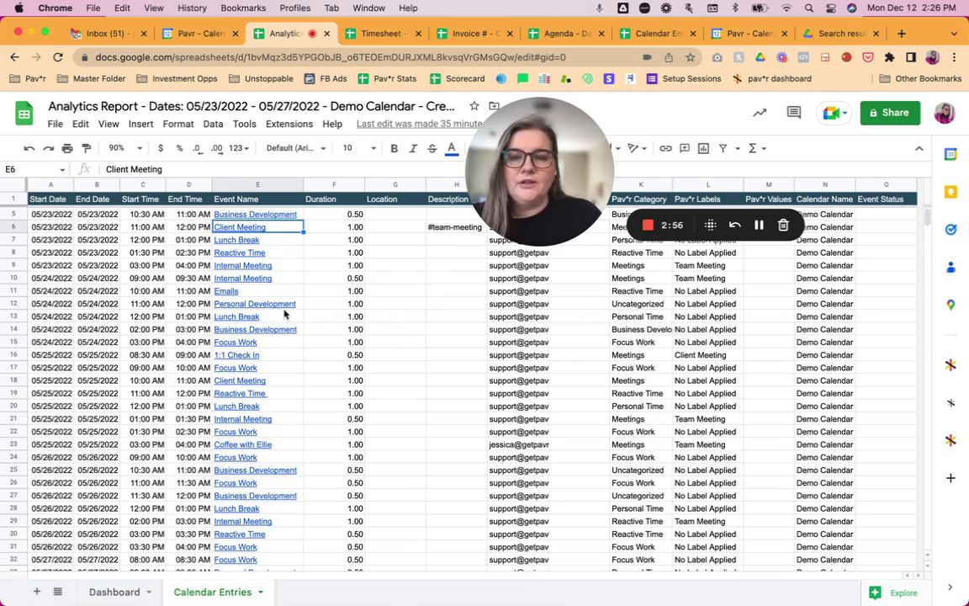
mouse_move(278, 306)
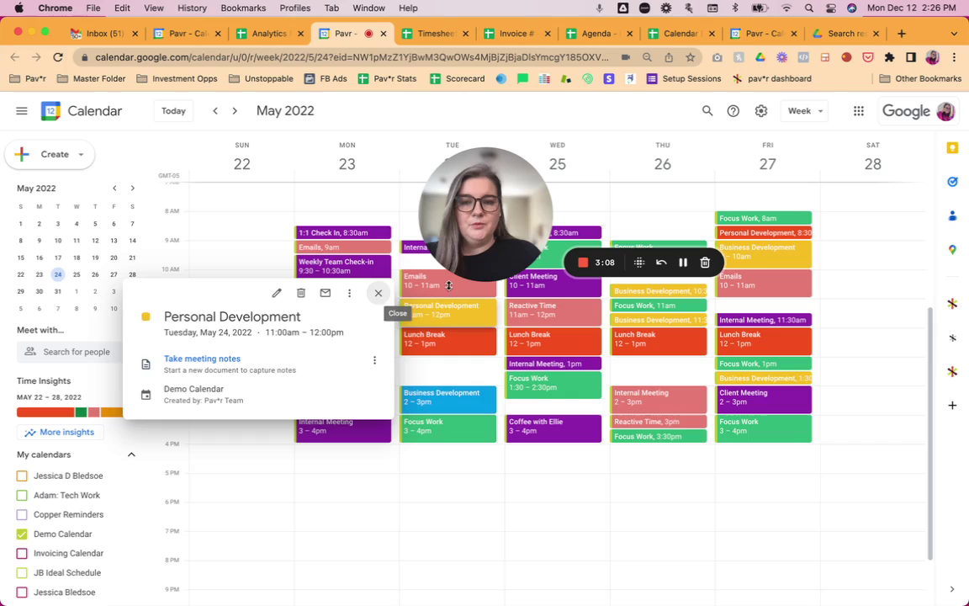
Close the Personal Development event card and go back to the Analytics report spreadsheet
left_click(952, 299)
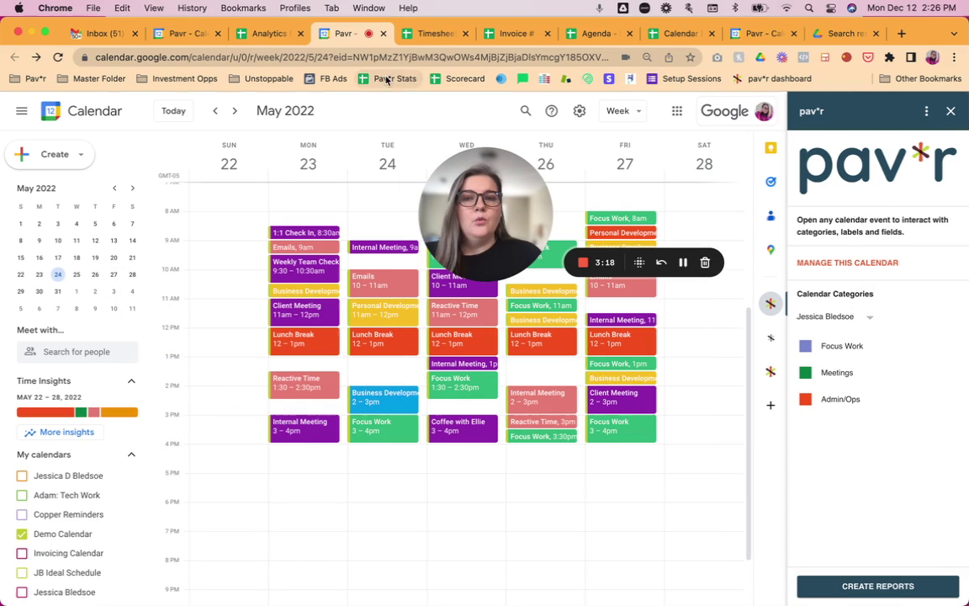
left_click(280, 37)
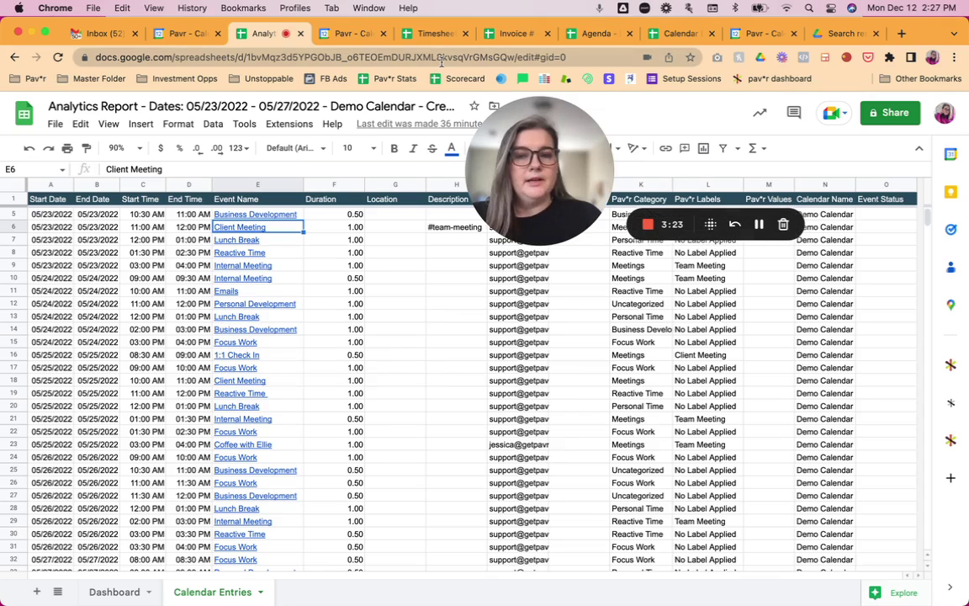
Bring up the Pav*r sidebar in the Analytics spreadsheet, then return to the calendar's report types
left_click(953, 363)
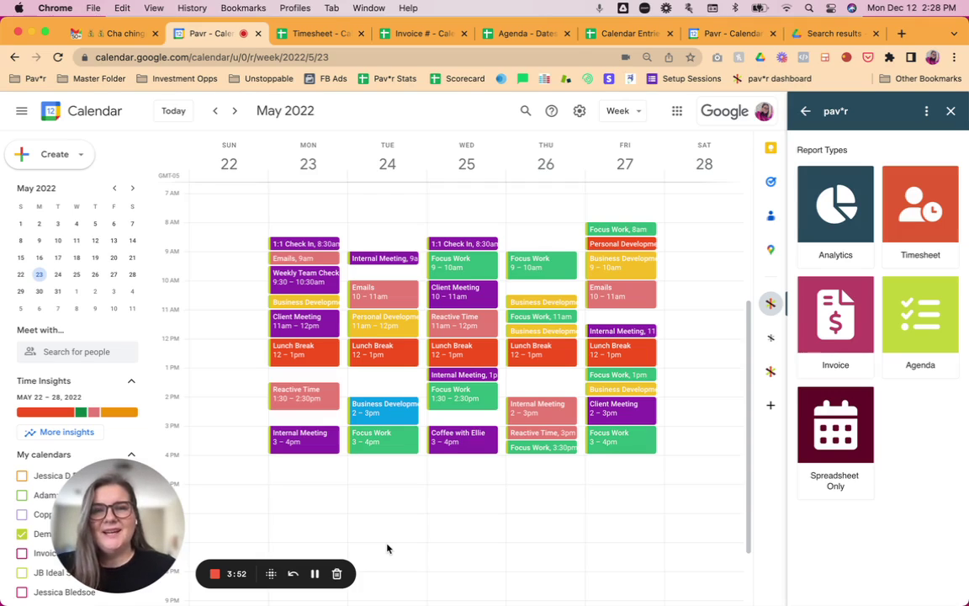
Build a Timesheet on the current calendar and view its 05/23–05/27/2022 sheet totalling 23.00 hours
left_click(943, 251)
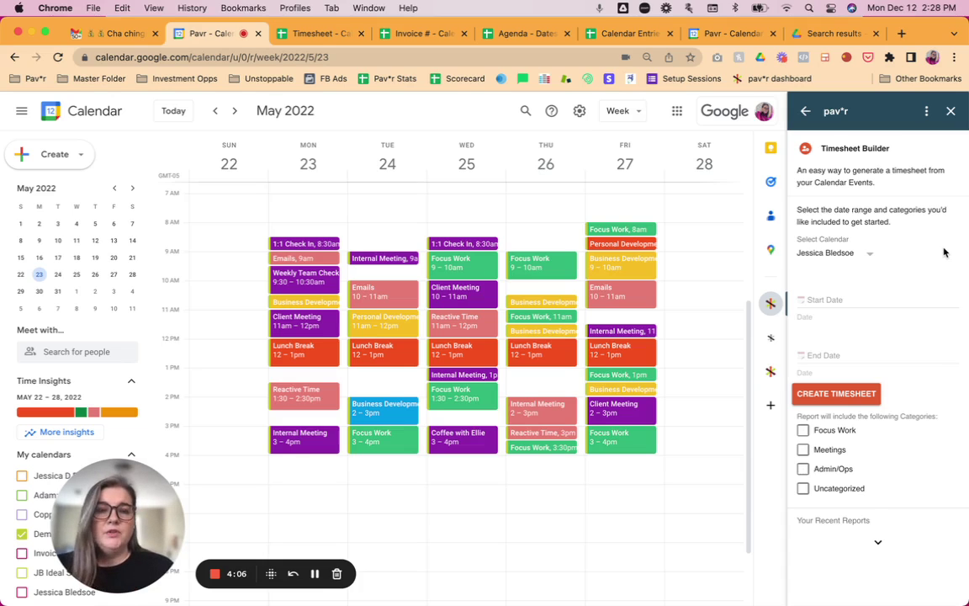
left_click(891, 253)
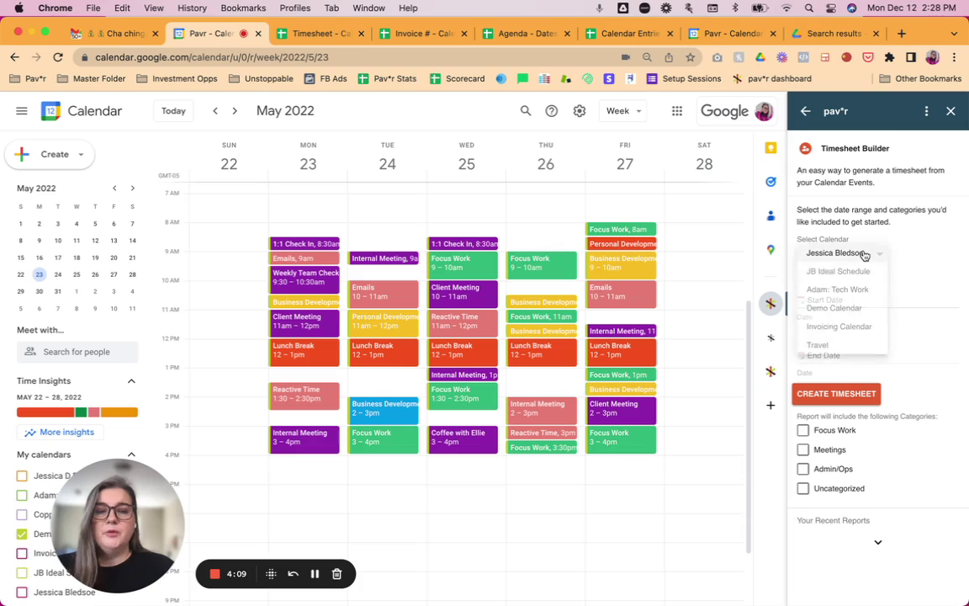
left_click(930, 246)
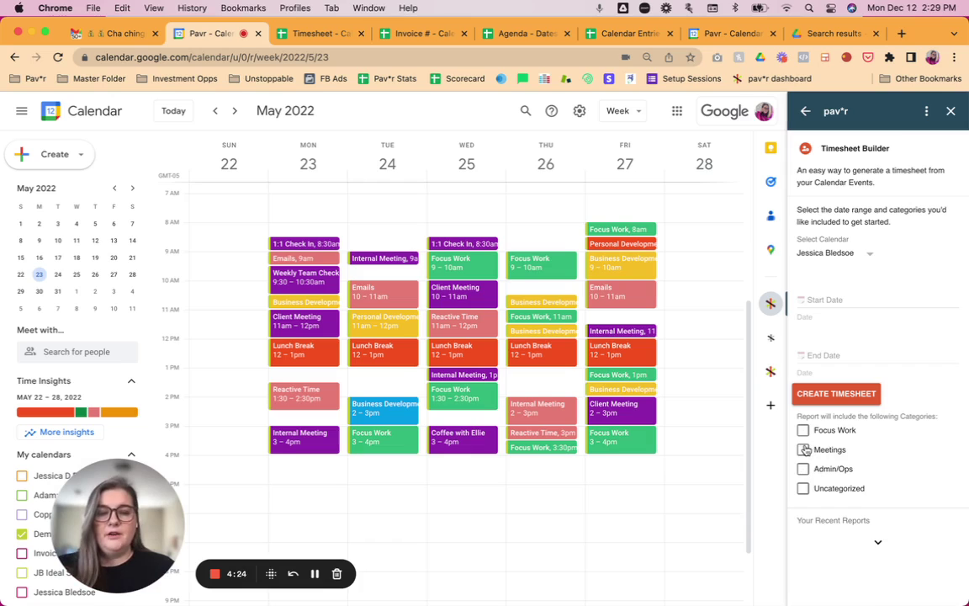
left_click(878, 542)
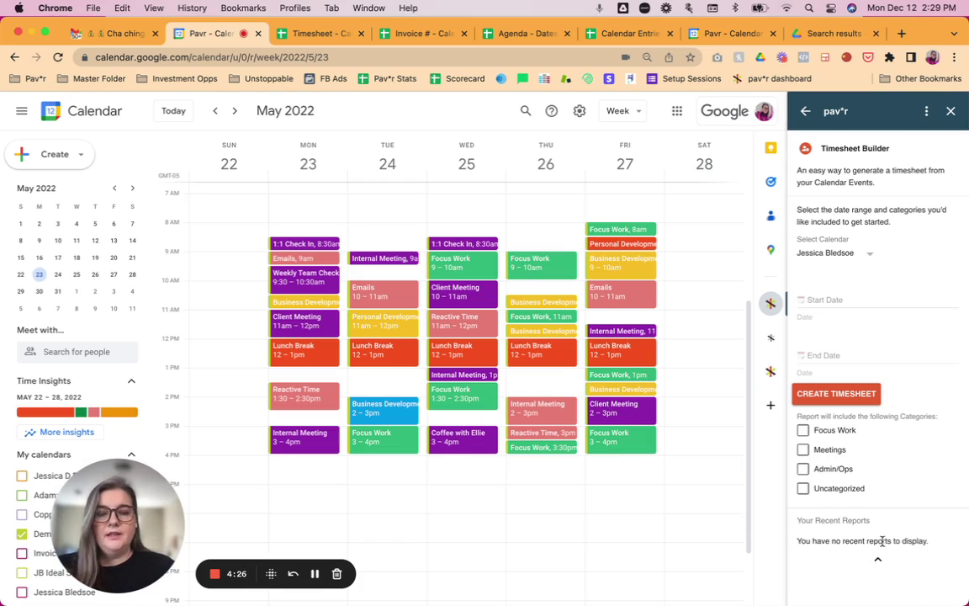
left_click(877, 558)
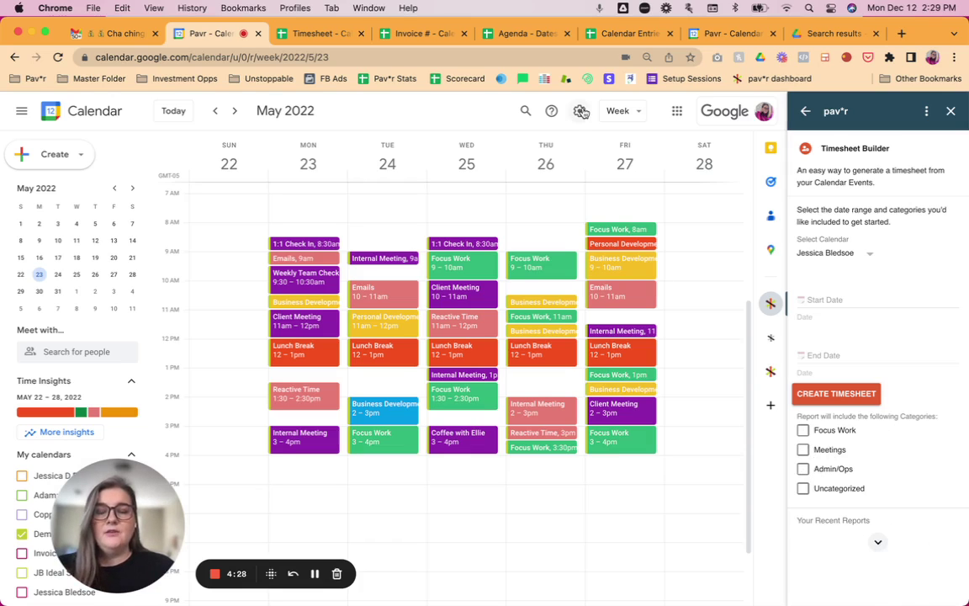
left_click(312, 33)
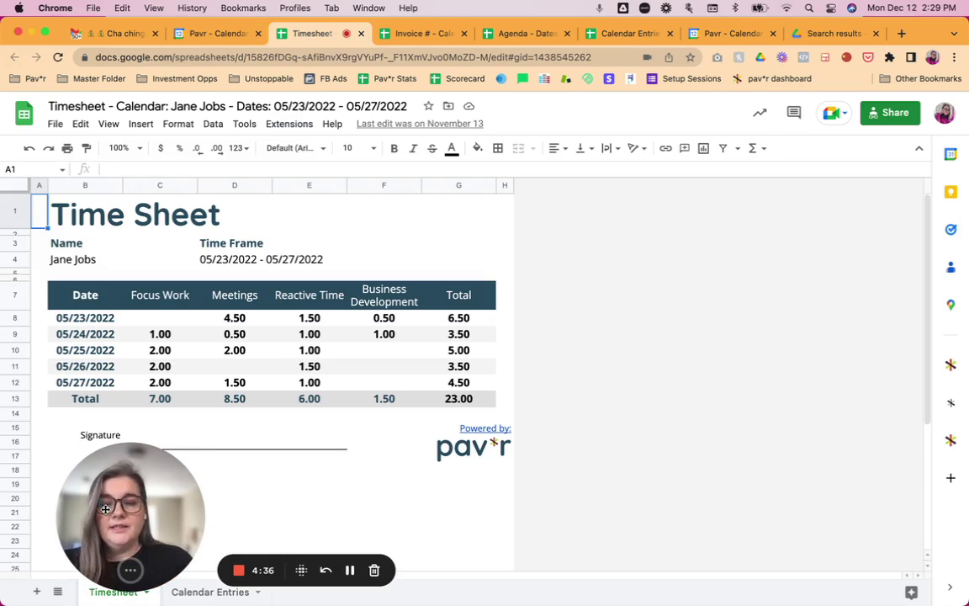
Check the timesheet's Calendar Entries and the Pav*r refresh panel, then go back to the calendar
left_click(203, 593)
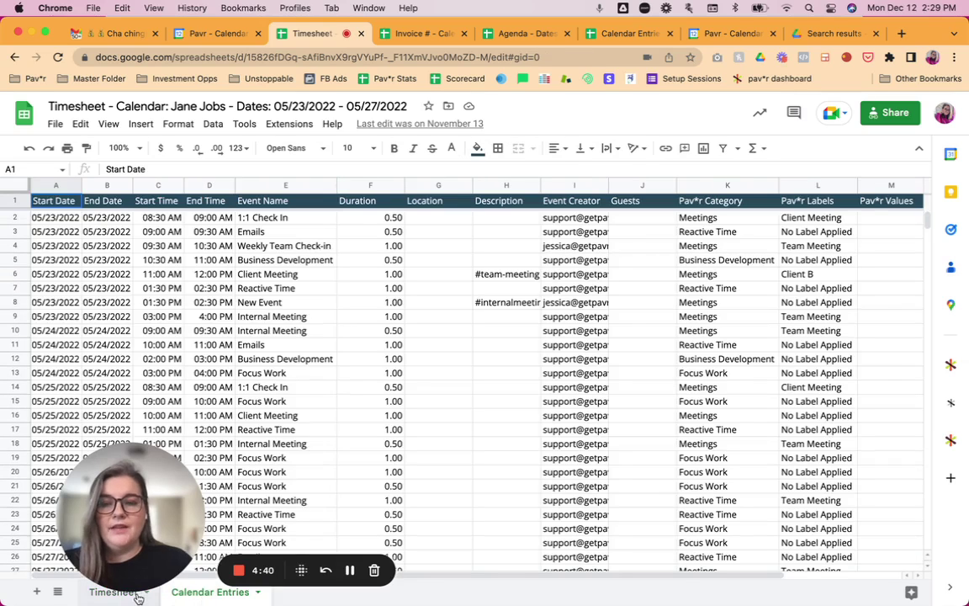
left_click(121, 597)
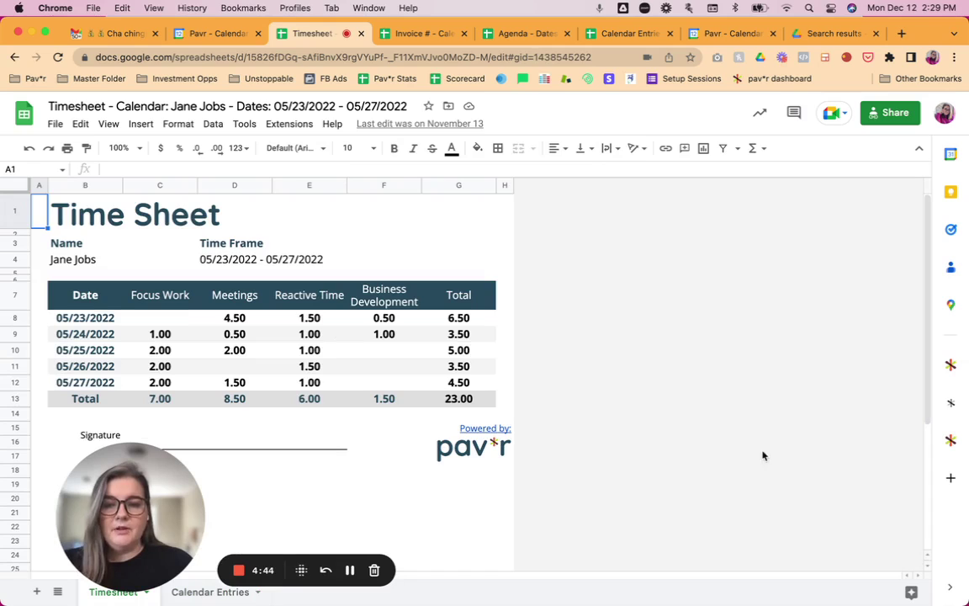
left_click(955, 373)
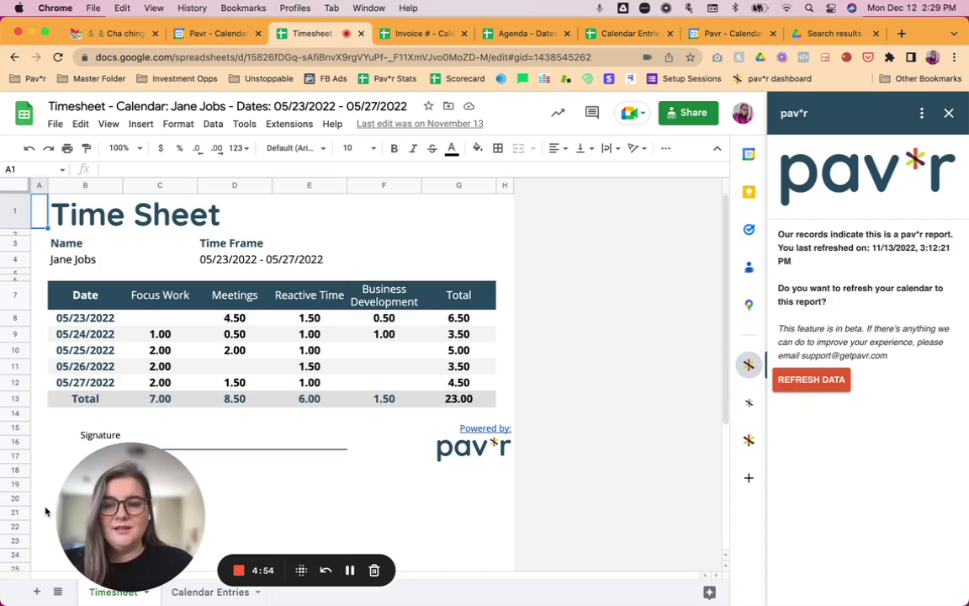
left_click(352, 570)
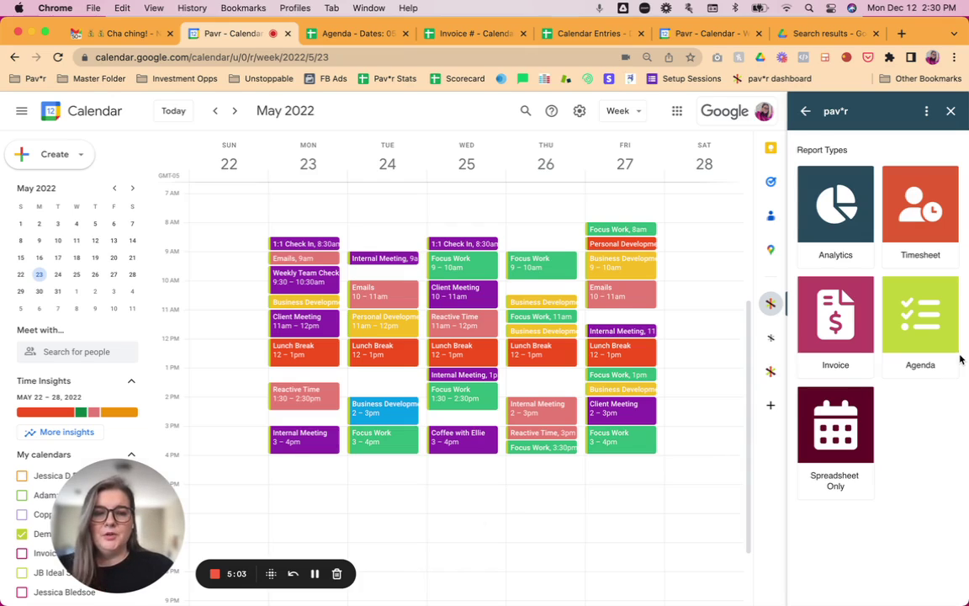
Pick the Agenda report and view the Demo Calendar agenda for 05/25/2022
left_click(917, 362)
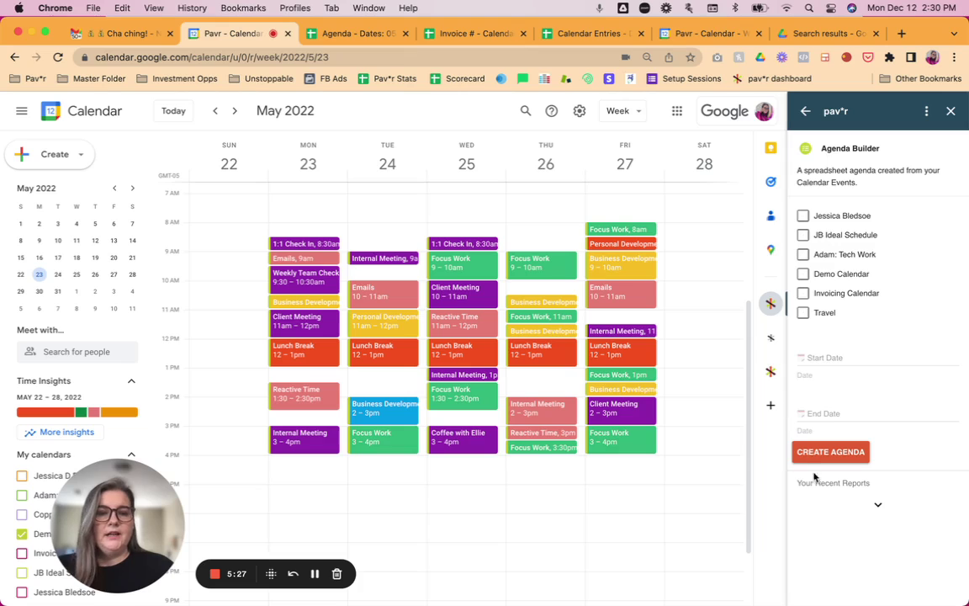
left_click(382, 37)
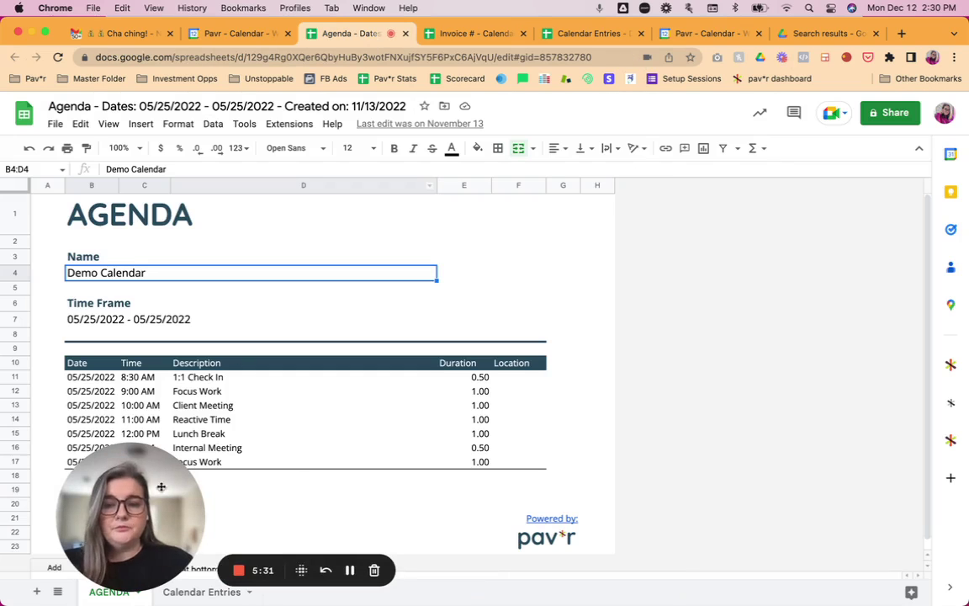
Check the Demo Calendar agenda header and first entry (0.50 duration, no location), then view Calendar Entries
left_click_drag(140, 496, 712, 391)
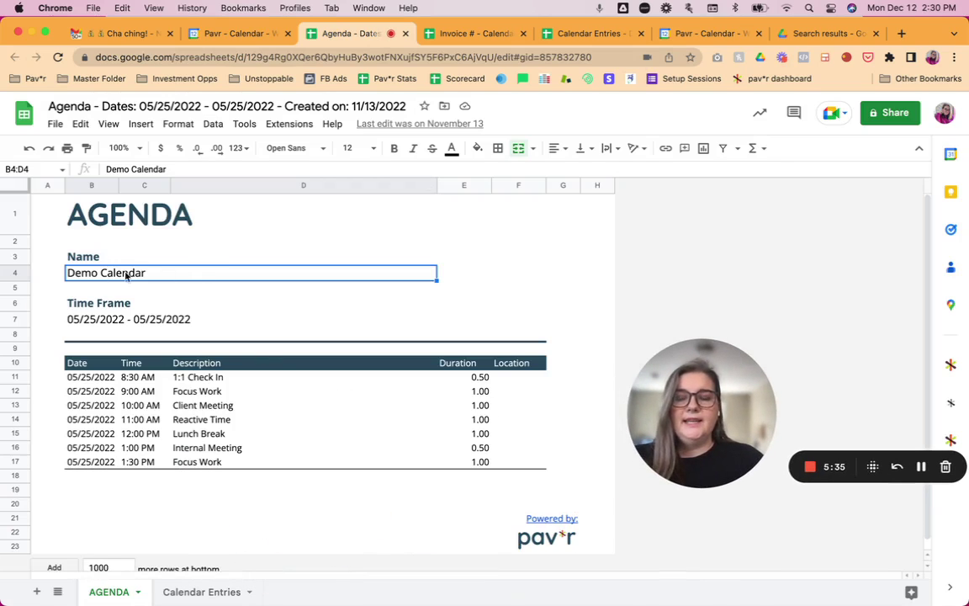
triple_click(89, 273)
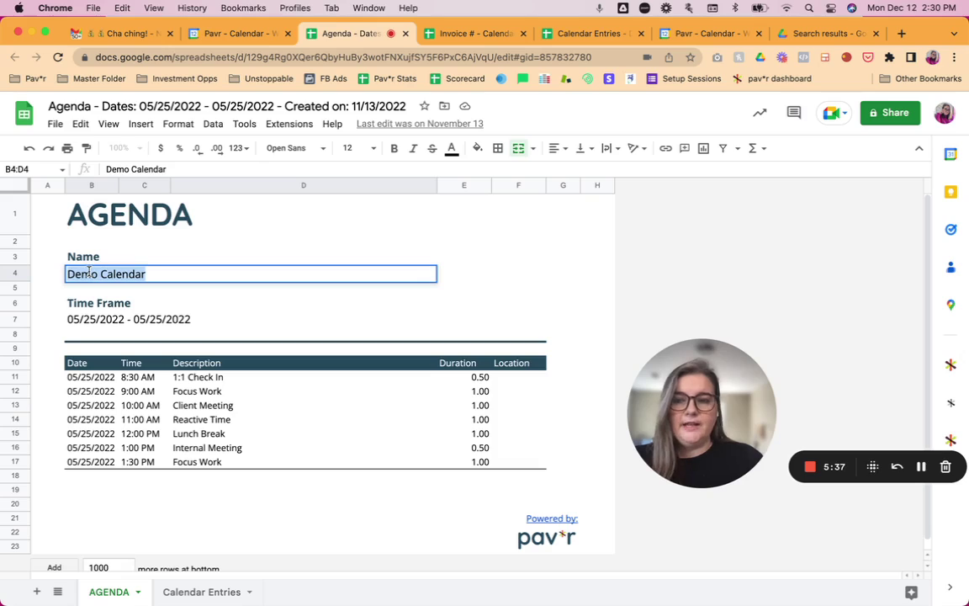
left_click(135, 320)
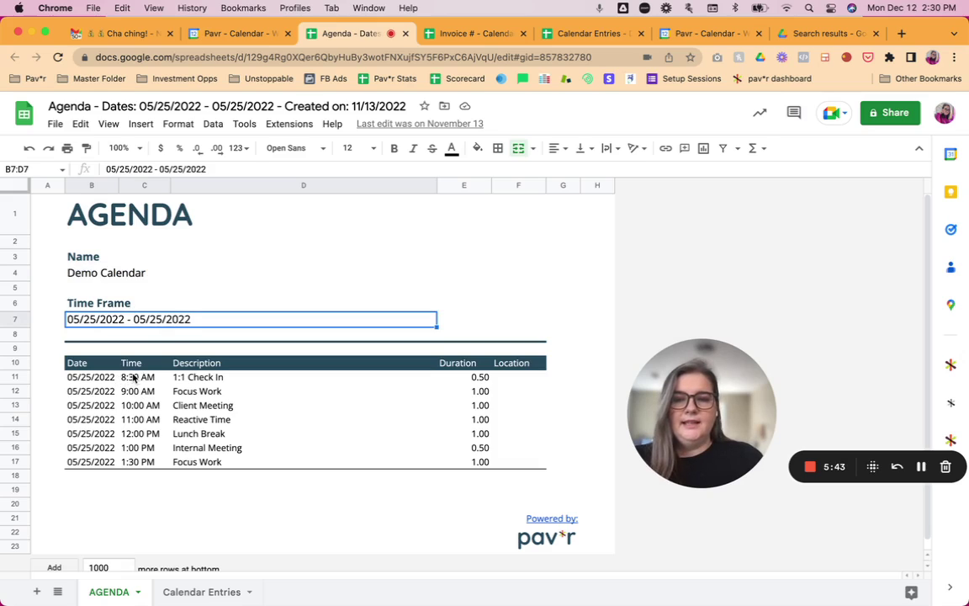
left_click(100, 377)
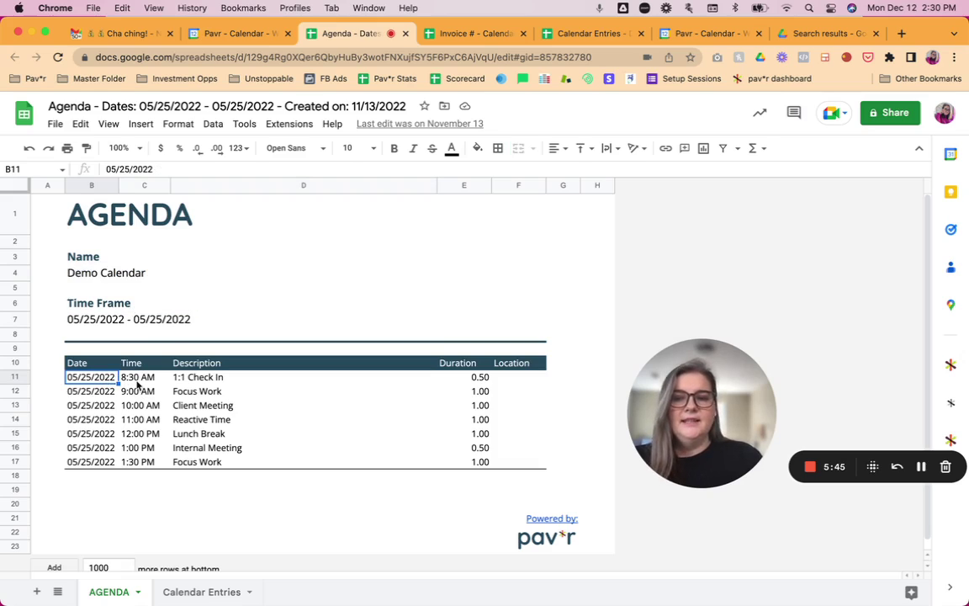
left_click(139, 380)
left_click(186, 380)
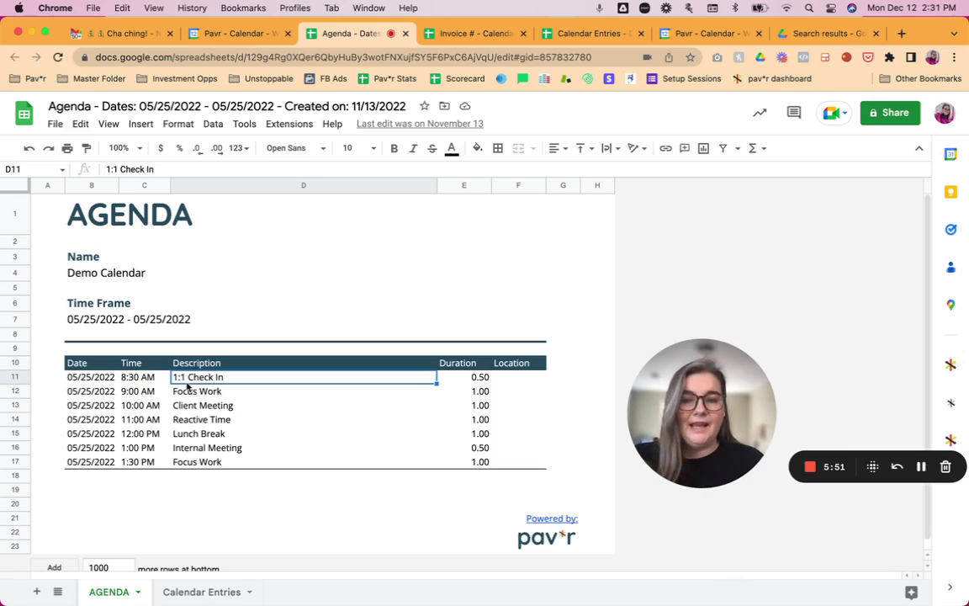
left_click(480, 377)
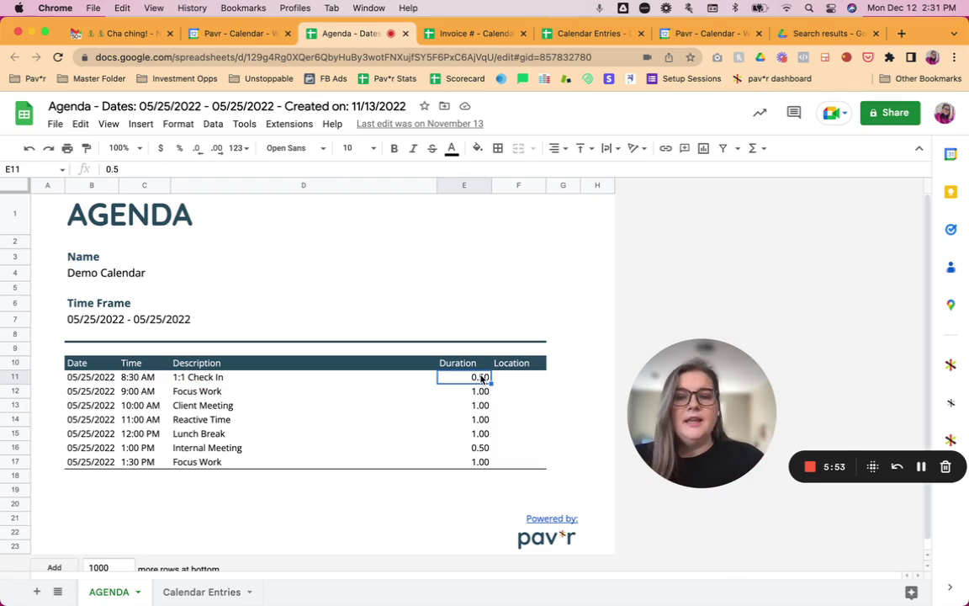
left_click(529, 380)
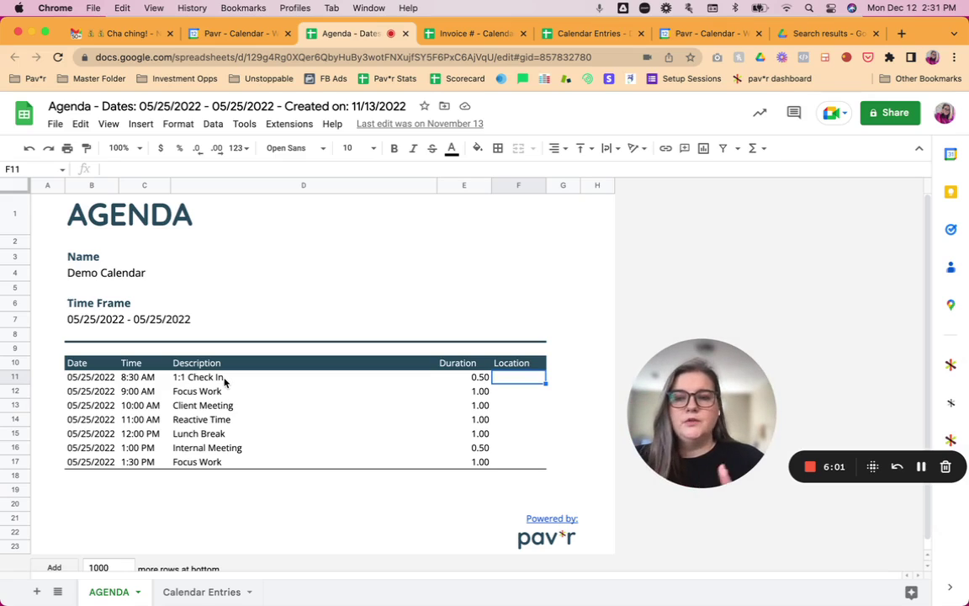
left_click(187, 592)
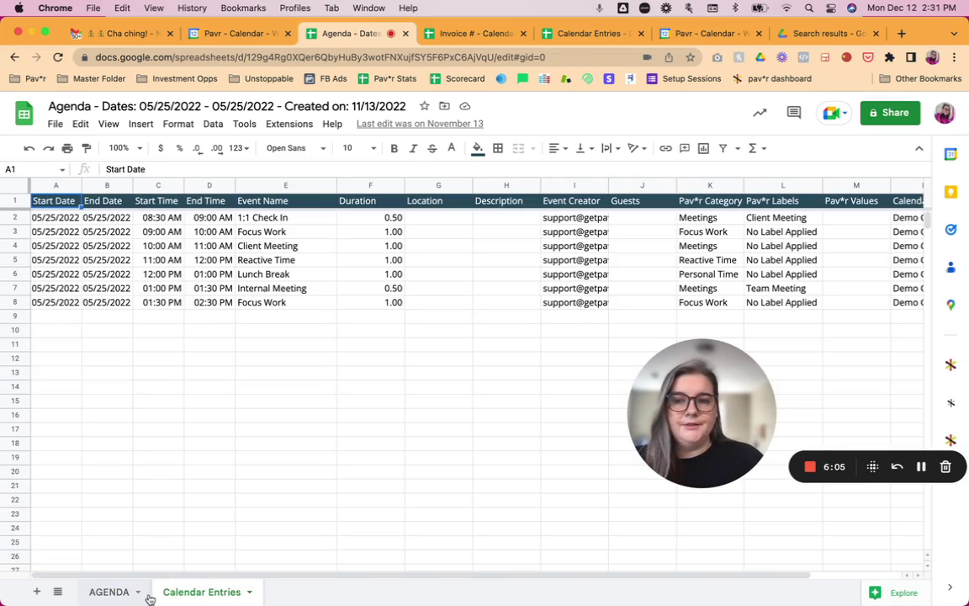
Return to the AGENDA sheet, then back to the calendar's Pav*r report types
left_click(109, 592)
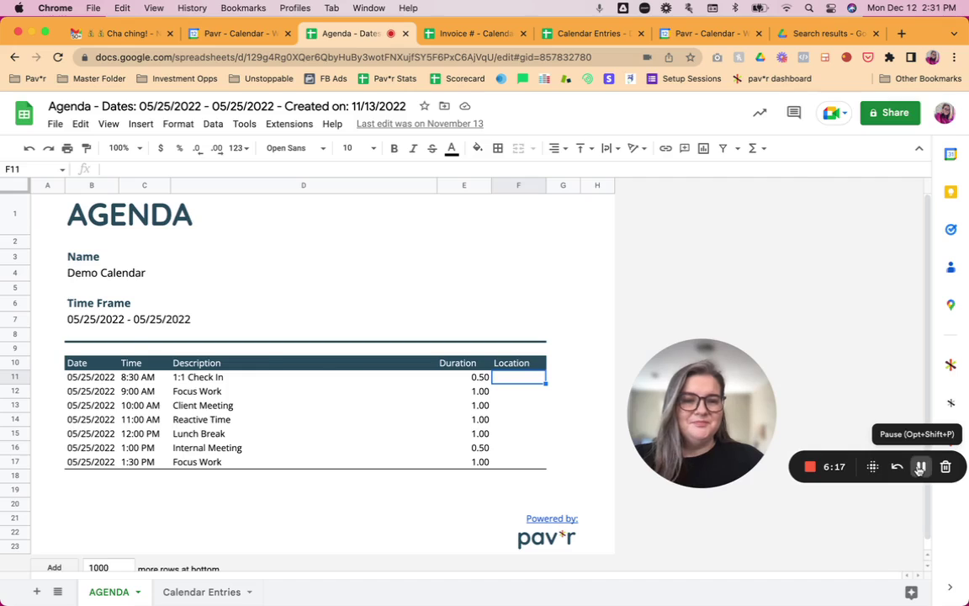
left_click(920, 467)
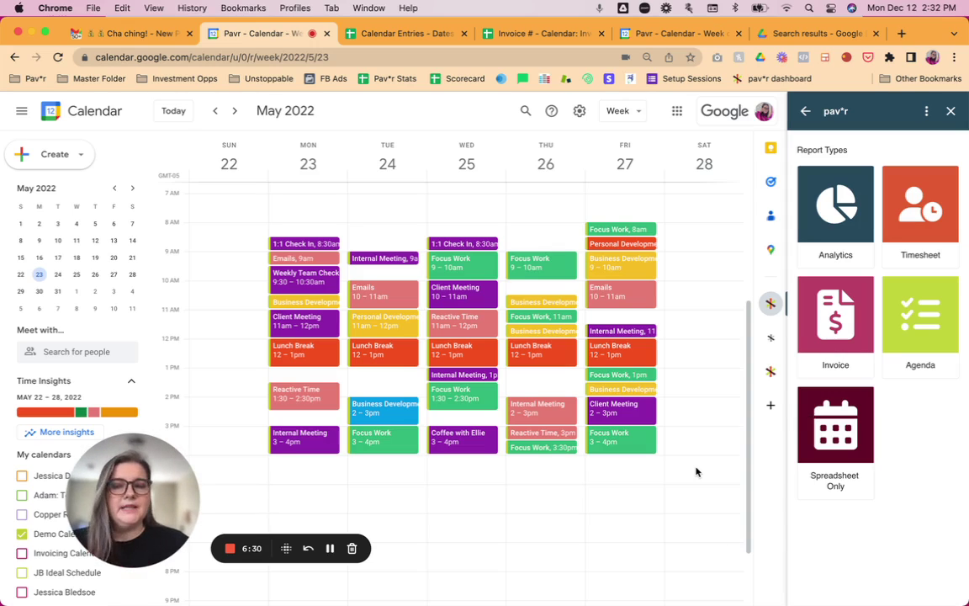
Run a Spreadsheet Only export and view its Calendar Entries sheet for 05/23/2022–05/27/2022
left_click(833, 431)
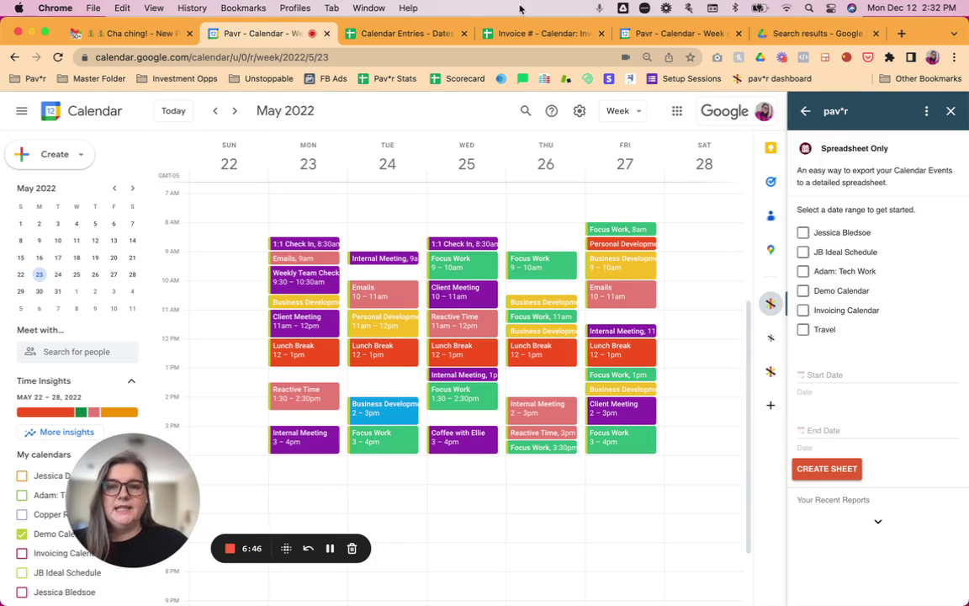
left_click(396, 33)
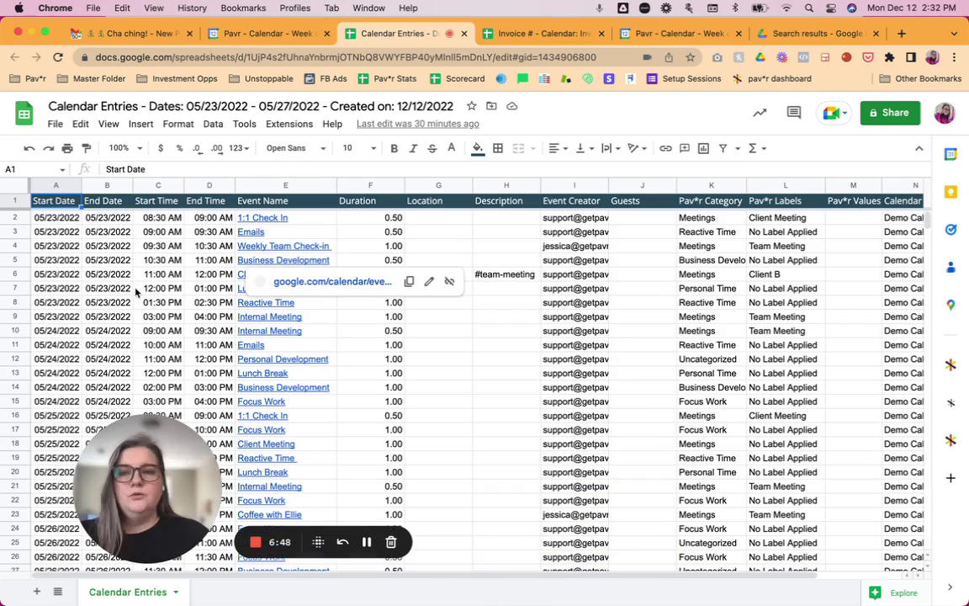
Close the Calendar Entries spreadsheet to return to the May 22, 2022 calendar week
left_click_drag(142, 483, 75, 476)
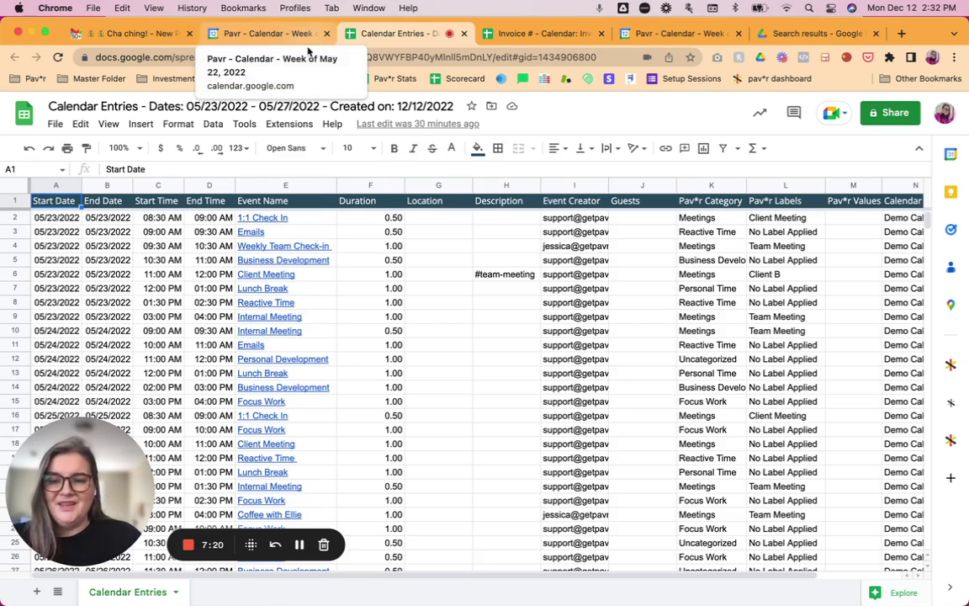
key("super+w")
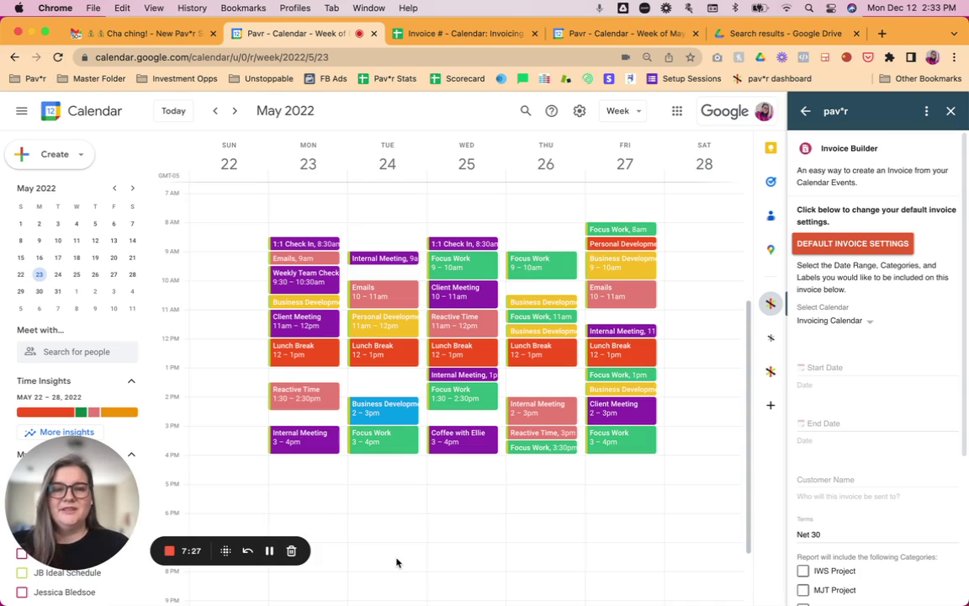
Start an Invoice report that draws events from the Invoicing Calendar
scroll(854, 252, "down", 5)
left_click(806, 112)
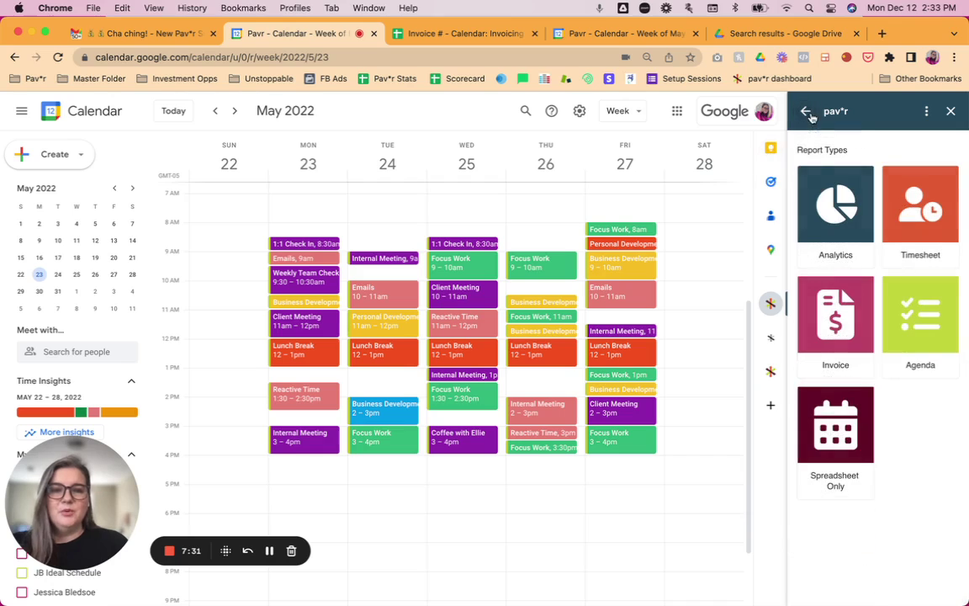
left_click(841, 341)
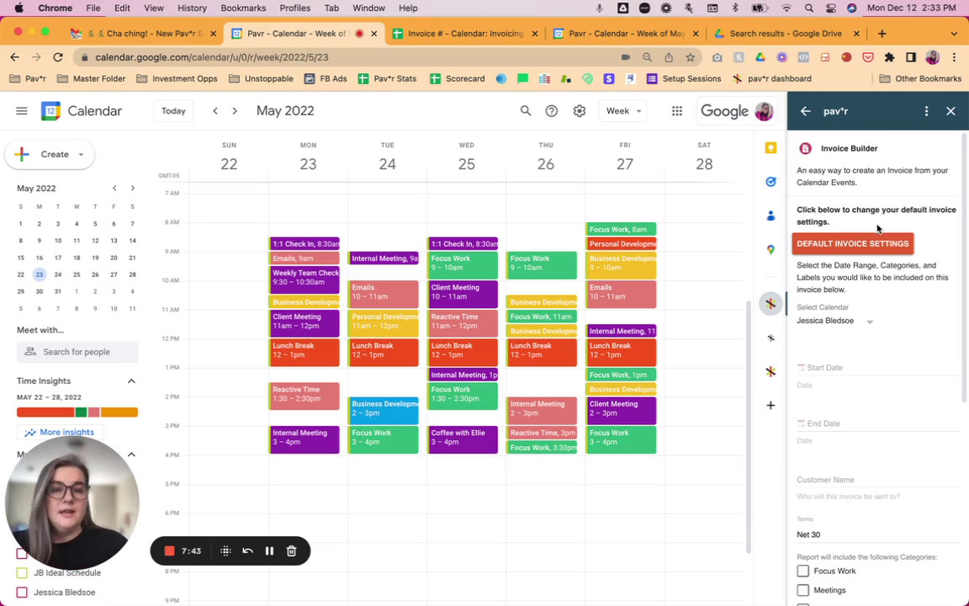
scroll(885, 331, "down", 1)
left_click(871, 312)
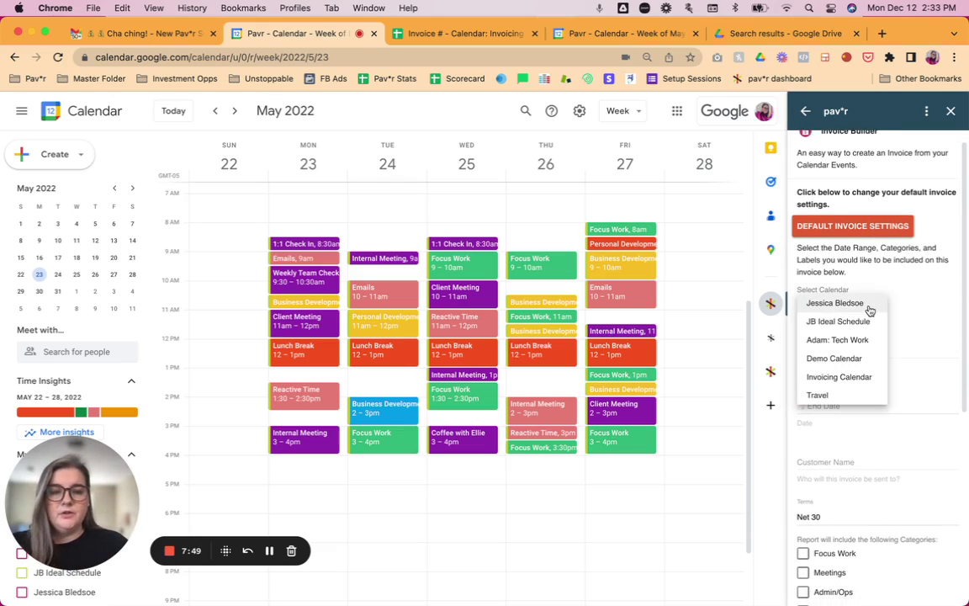
left_click(916, 276)
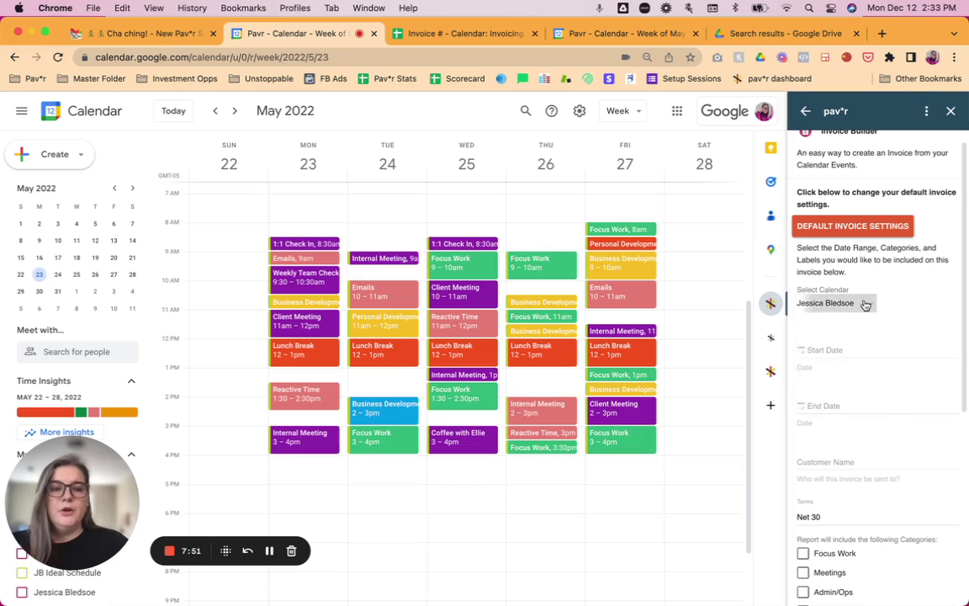
left_click(865, 304)
left_click(851, 377)
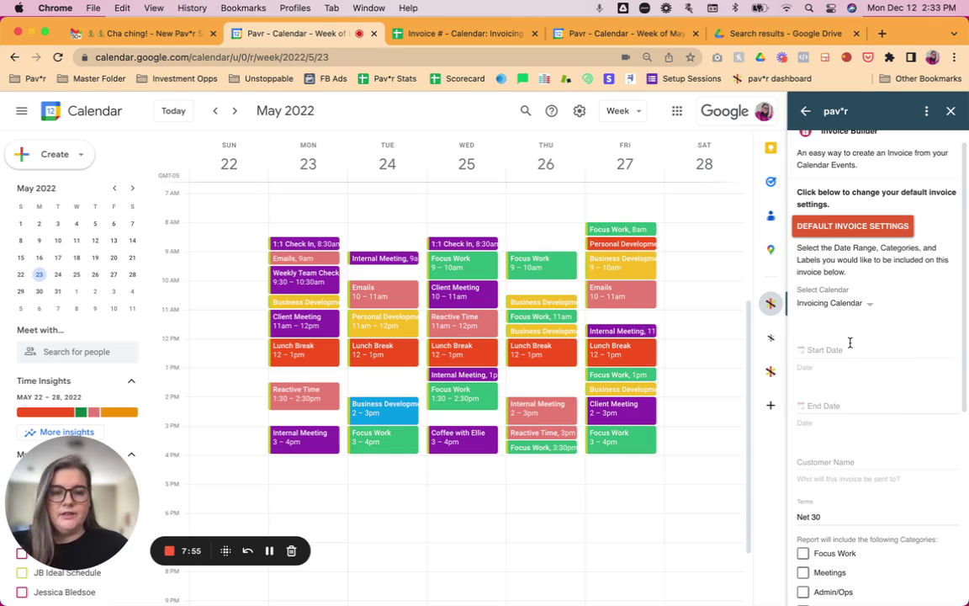
Leave the invoice payment terms at Net 30
scroll(848, 343, "down", 1)
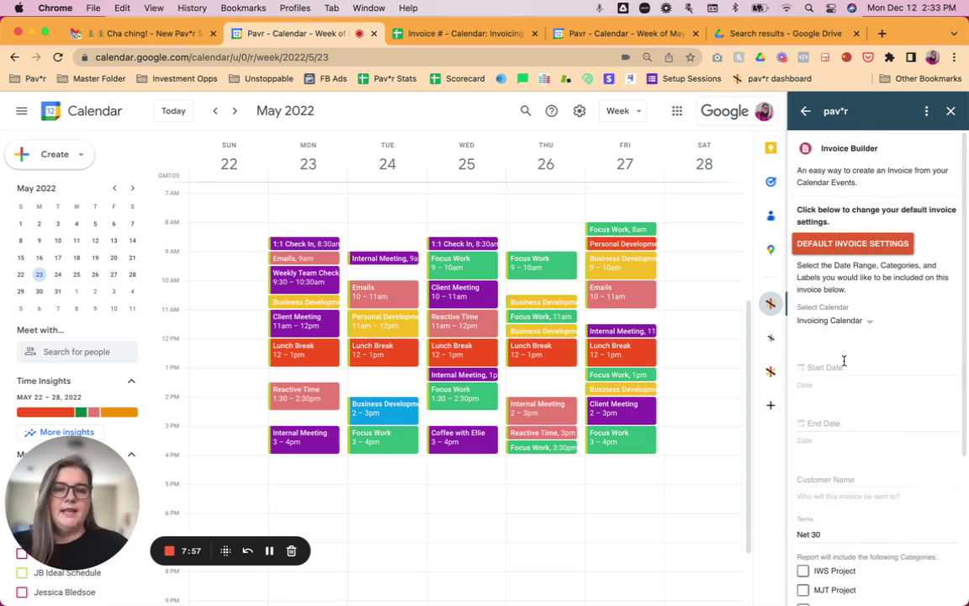
scroll(837, 378, "down", 1)
left_click(826, 400)
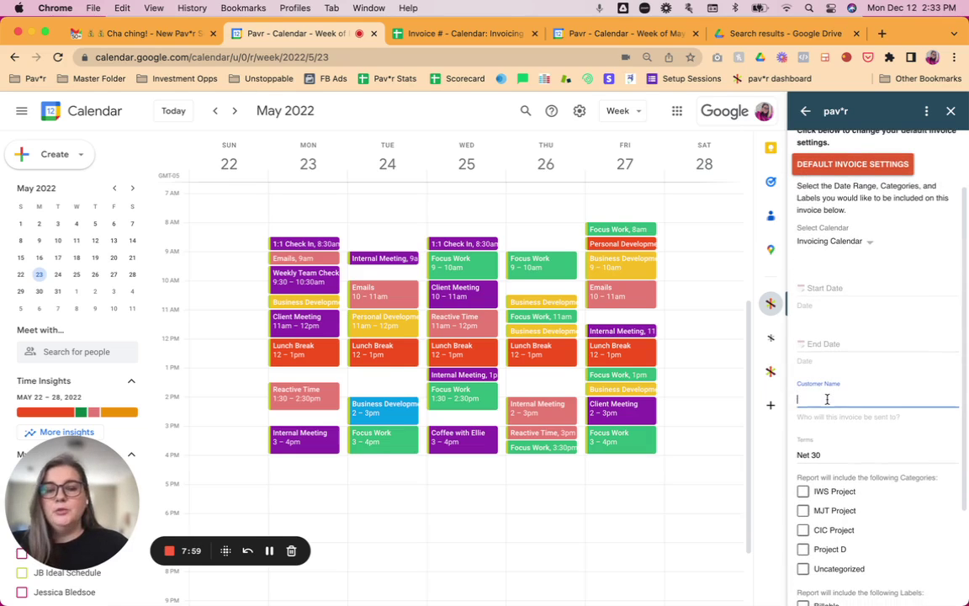
scroll(826, 399, "down", 1)
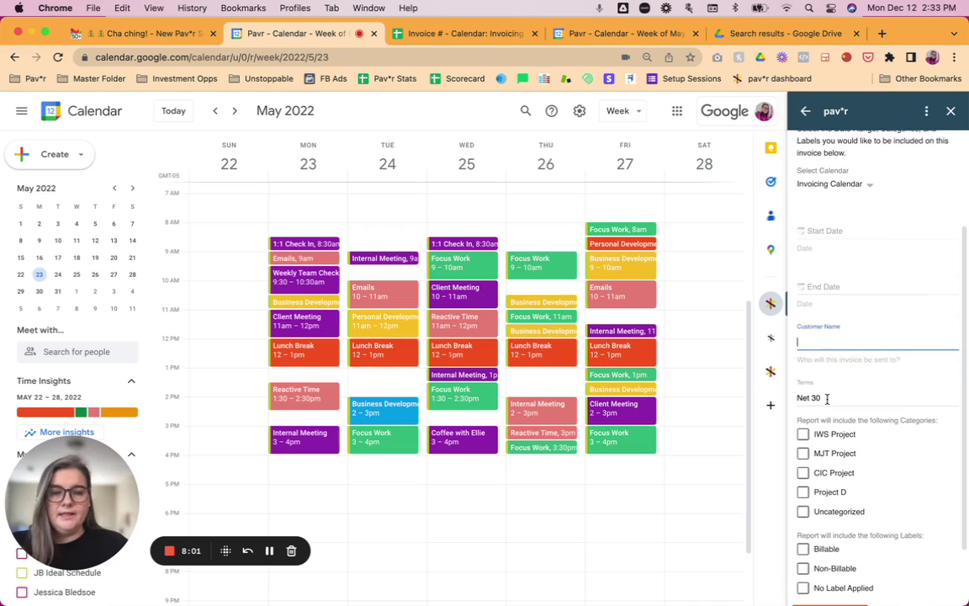
double_click(826, 398)
left_click(827, 400)
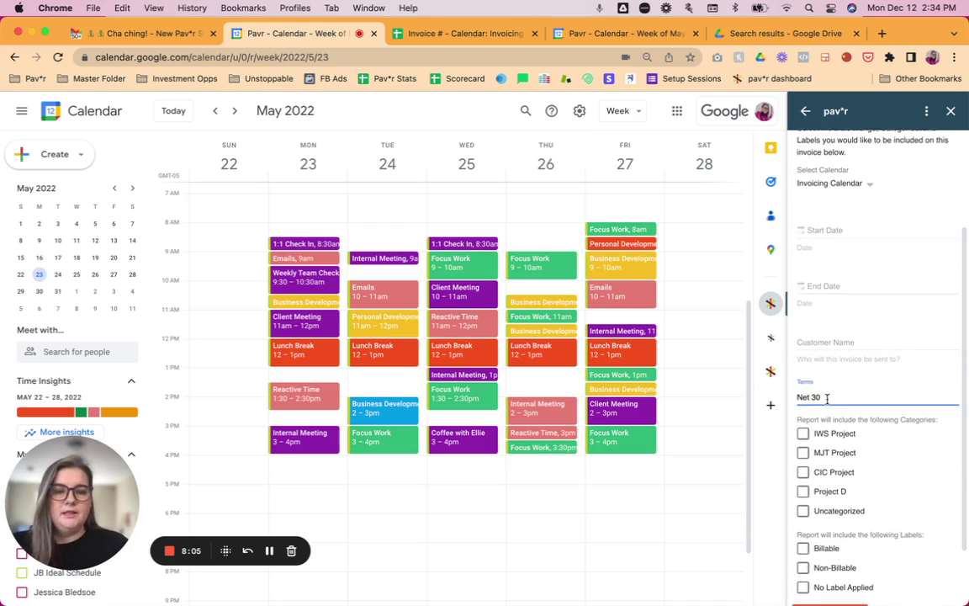
Include the IWS Project category and Billable-labelled events in the invoice
scroll(825, 395, "down", 2)
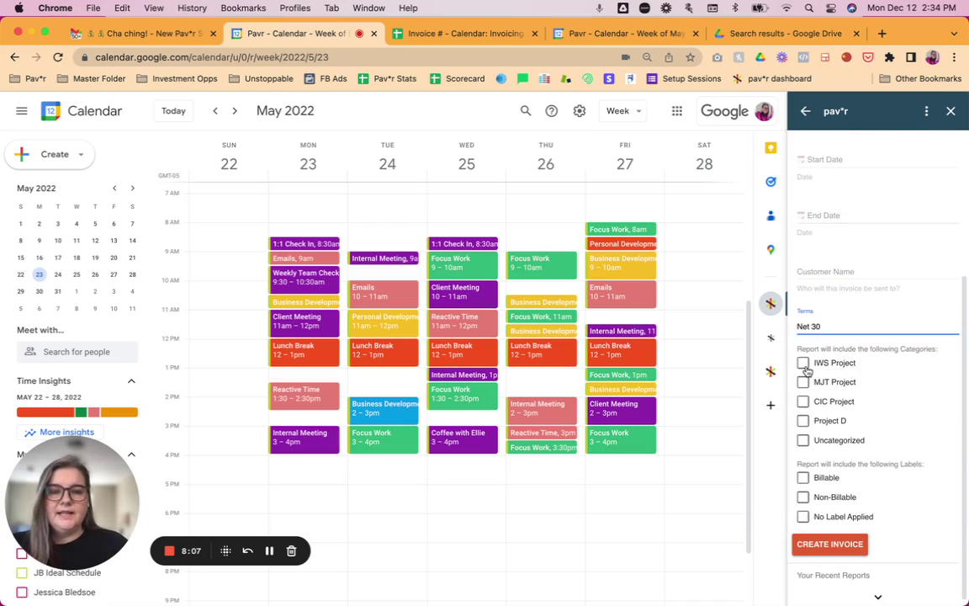
left_click(805, 366)
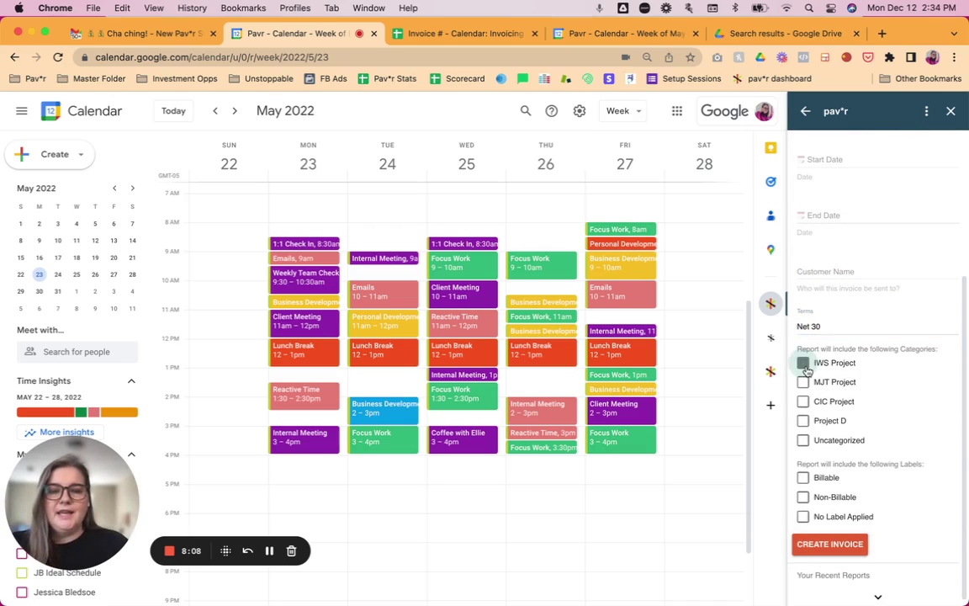
left_click(803, 478)
left_click(804, 497)
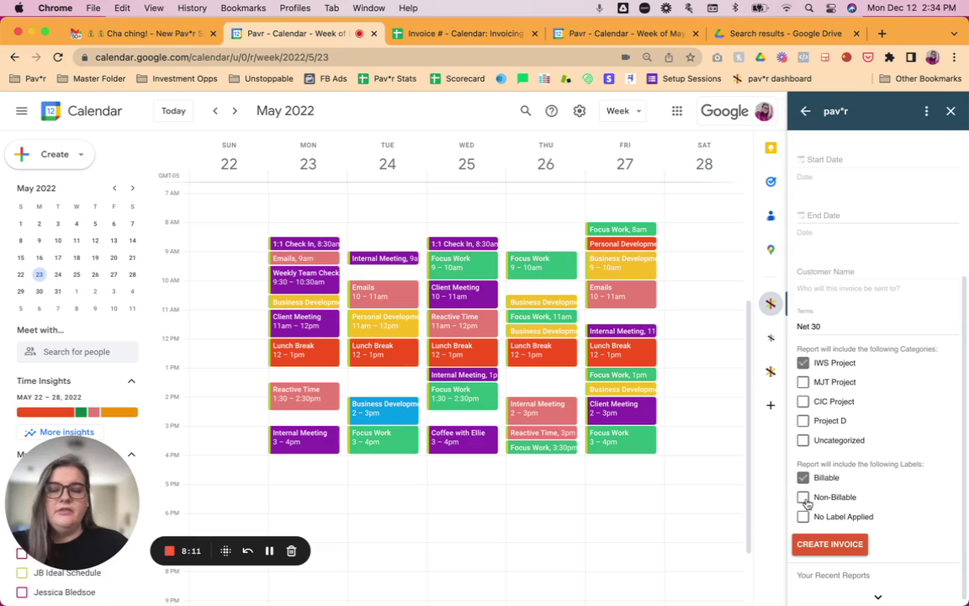
left_click(804, 498)
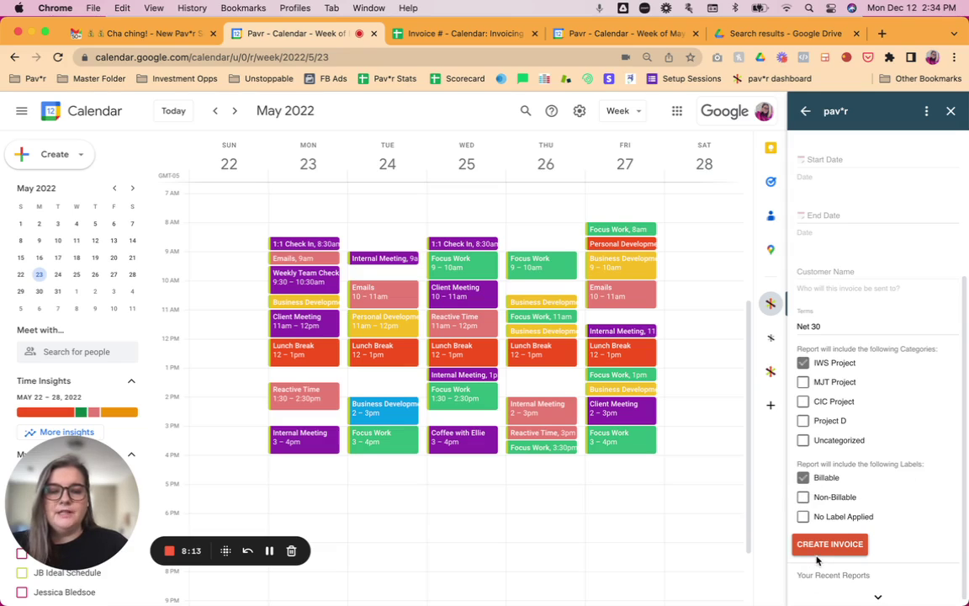
left_click(483, 39)
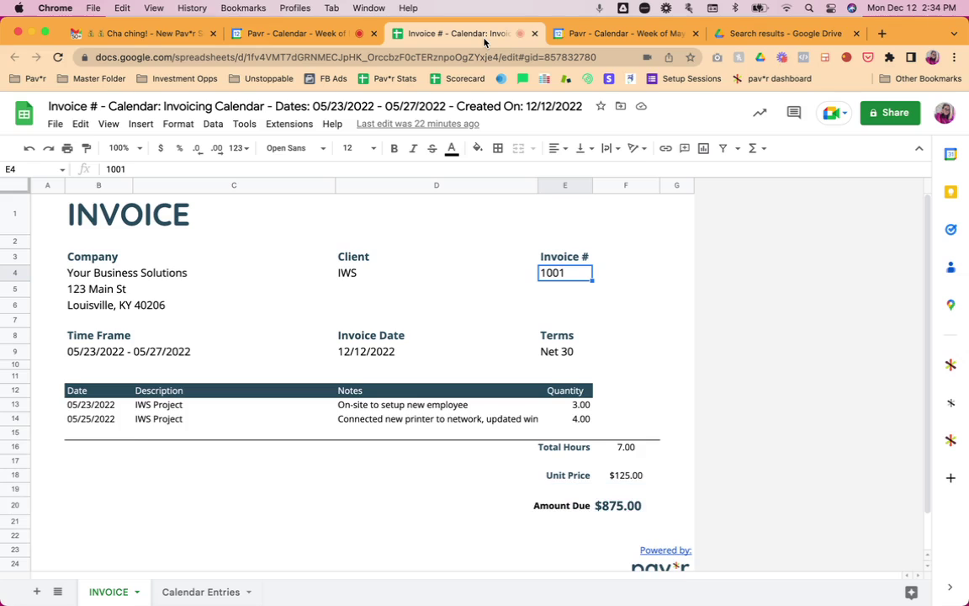
left_click_drag(95, 481, 95, 515)
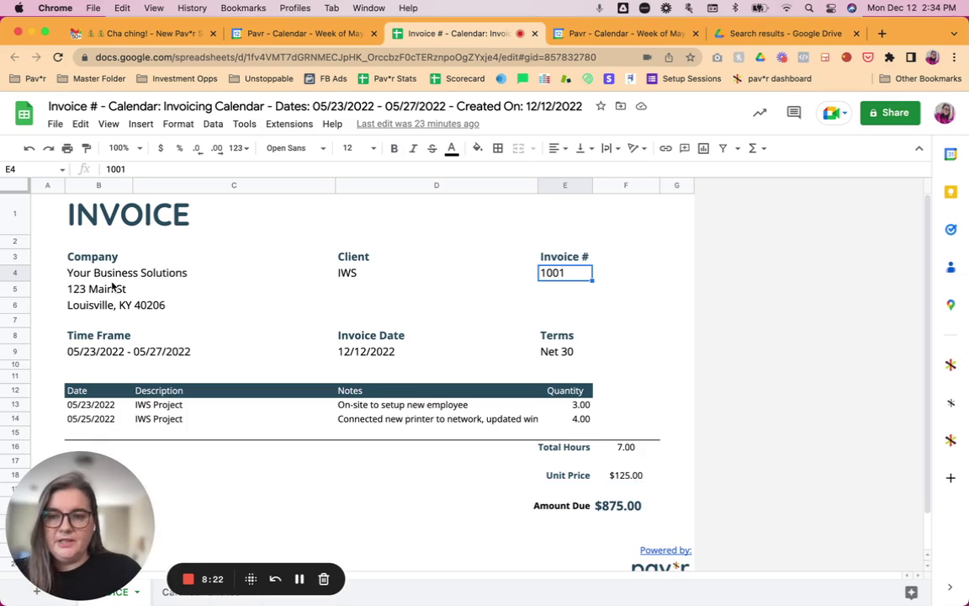
left_click(345, 276)
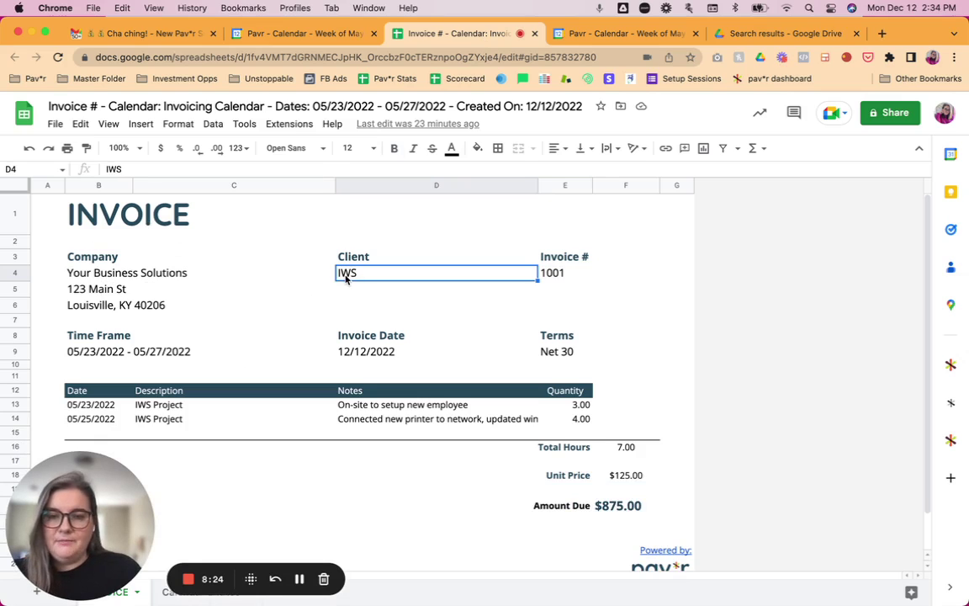
left_click(555, 274)
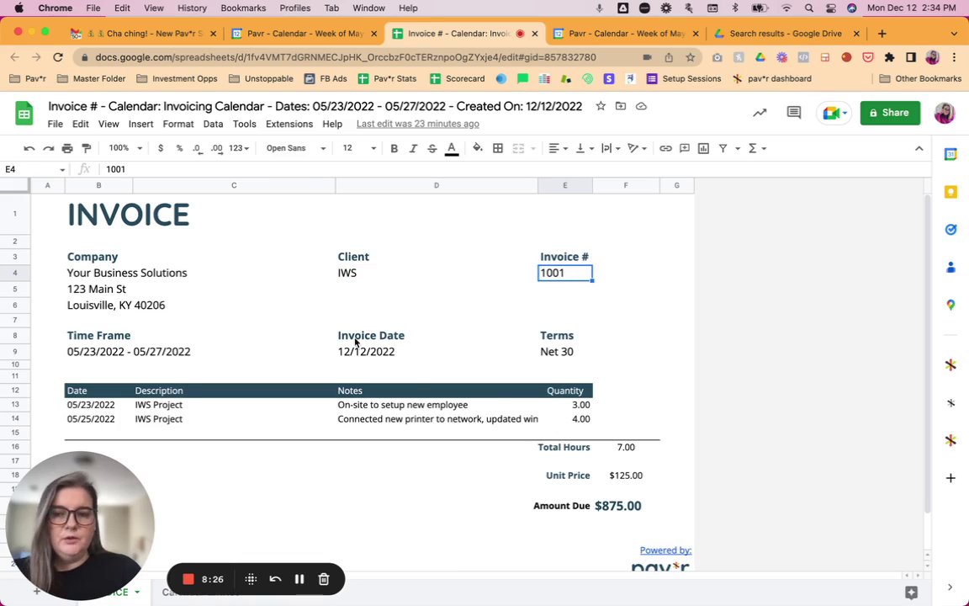
left_click(131, 355)
left_click(376, 353)
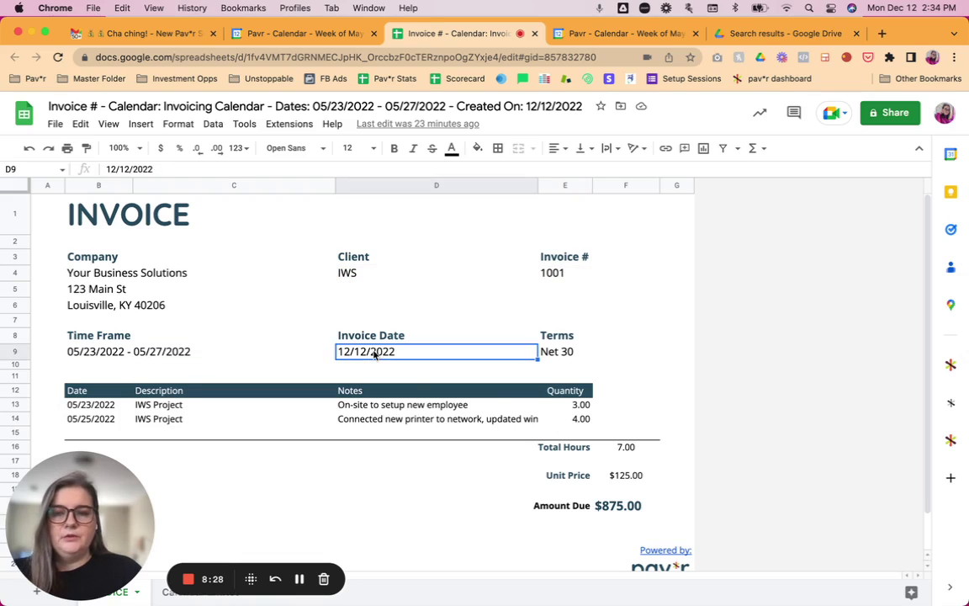
left_click(545, 352)
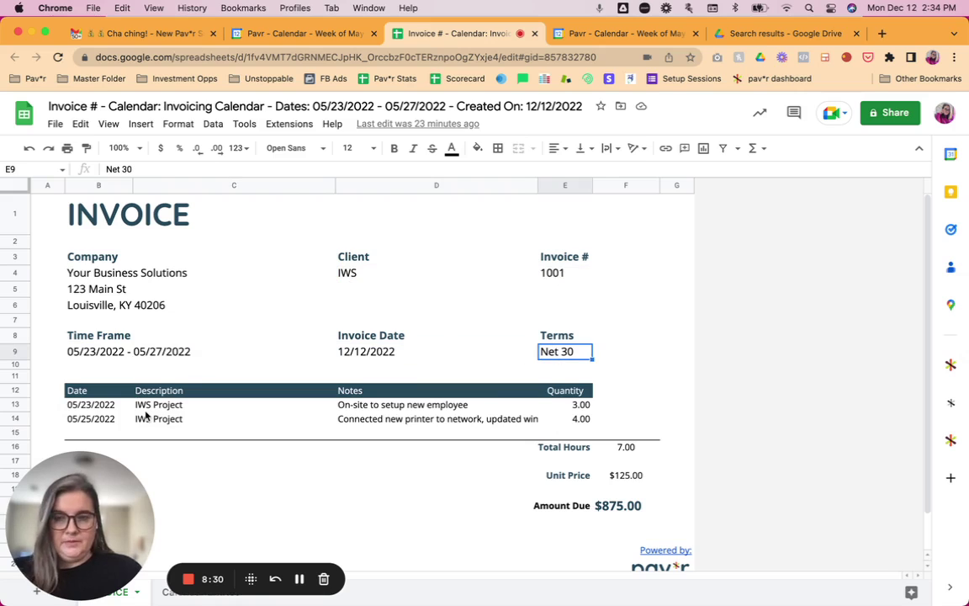
left_click(352, 407)
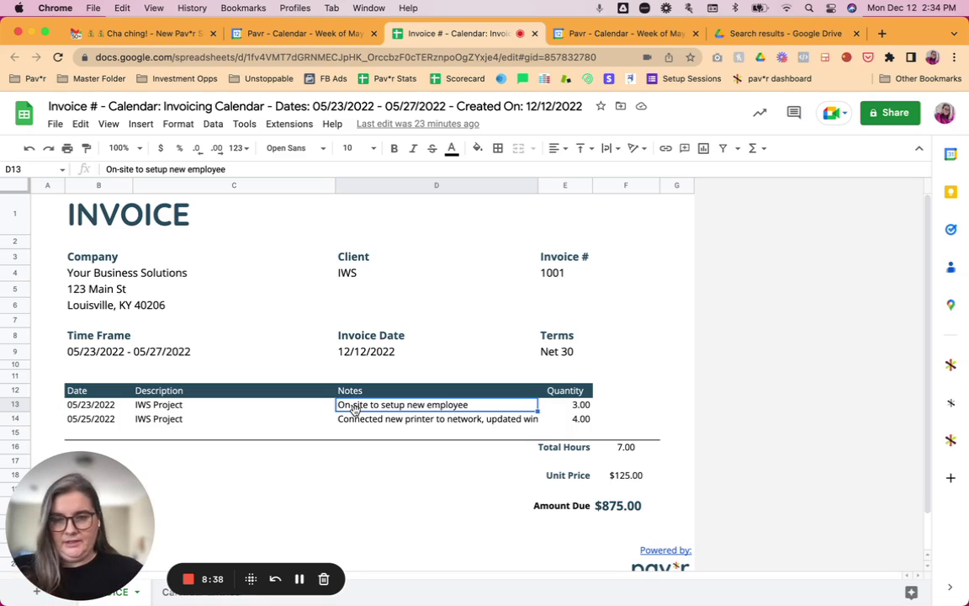
left_click(623, 478)
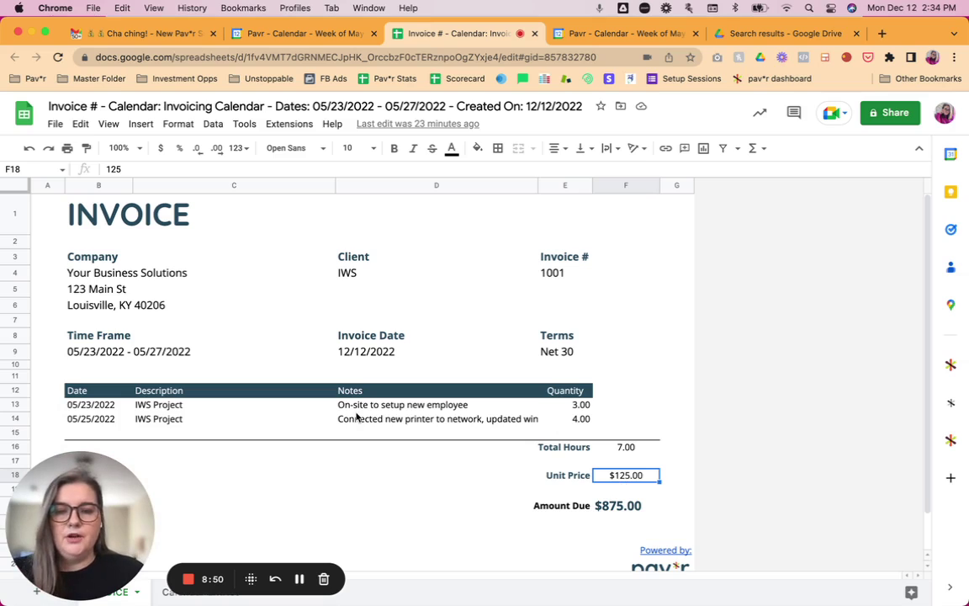
left_click(599, 507)
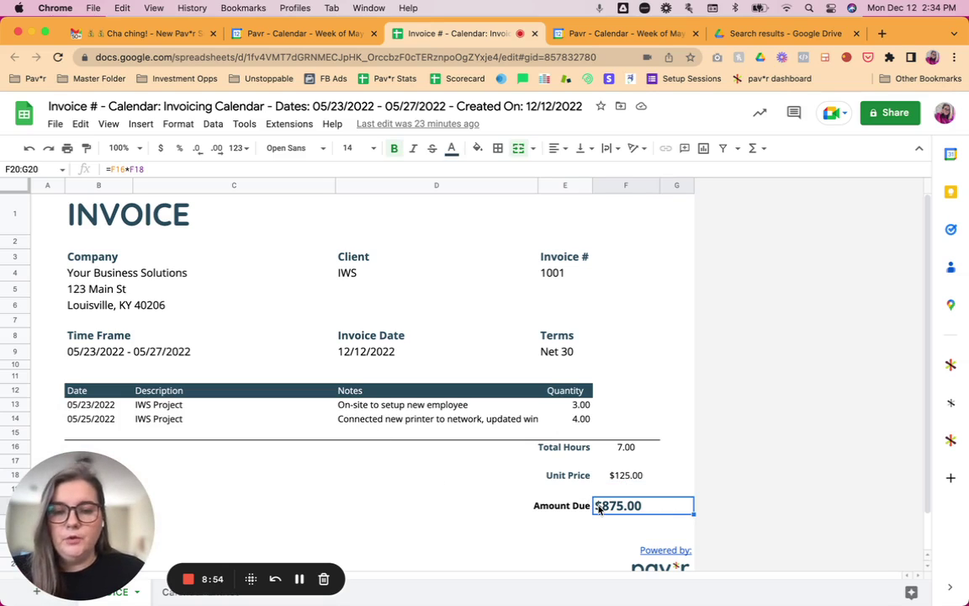